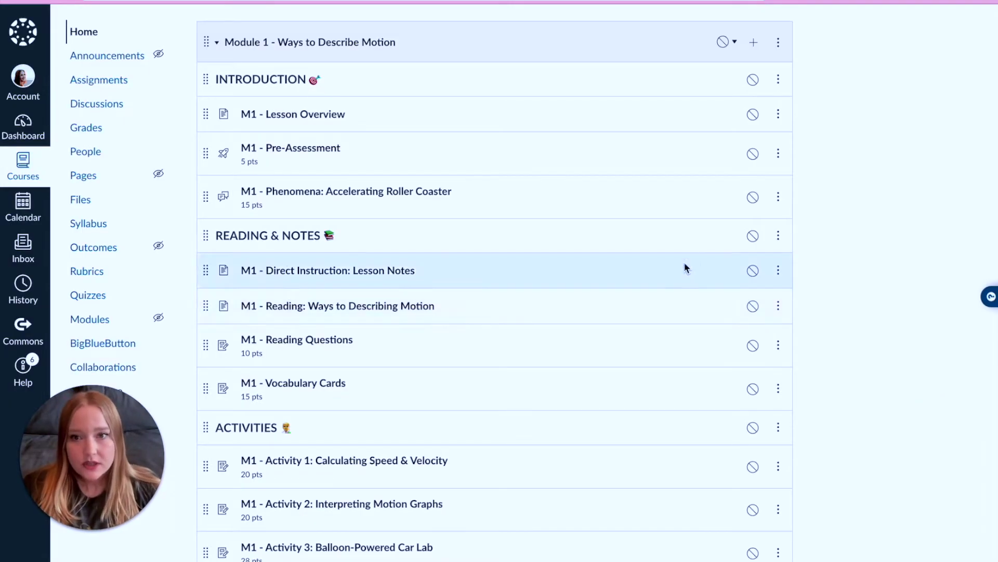
scroll(337, 202, "down", 2)
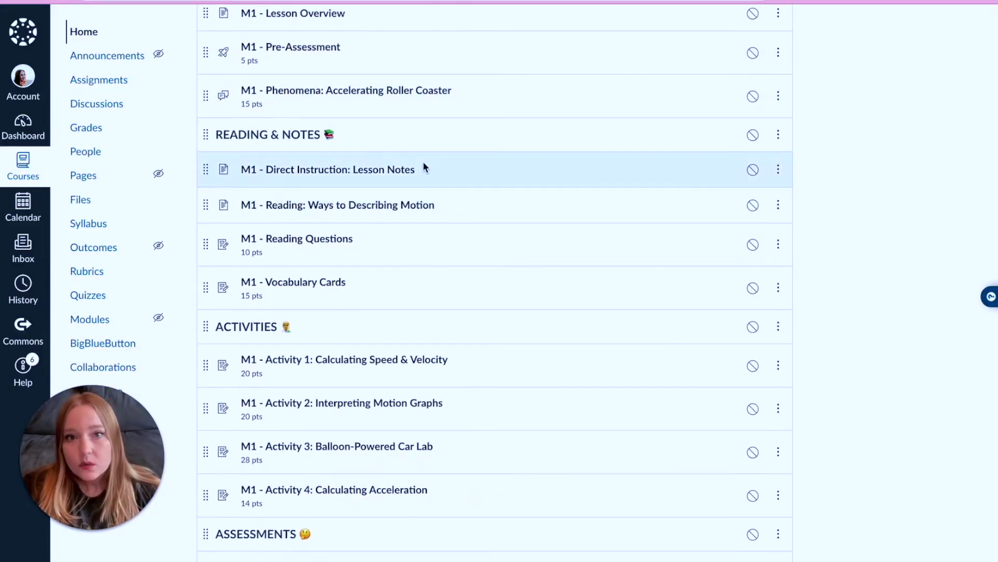
scroll(431, 240, "down", 2)
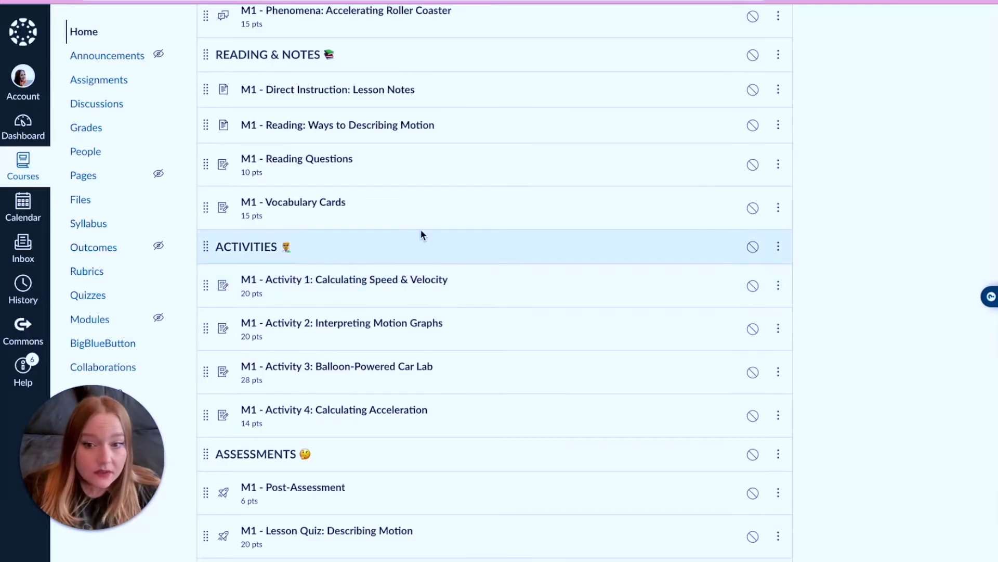
scroll(426, 238, "down", 2)
scroll(461, 391, "up", 4)
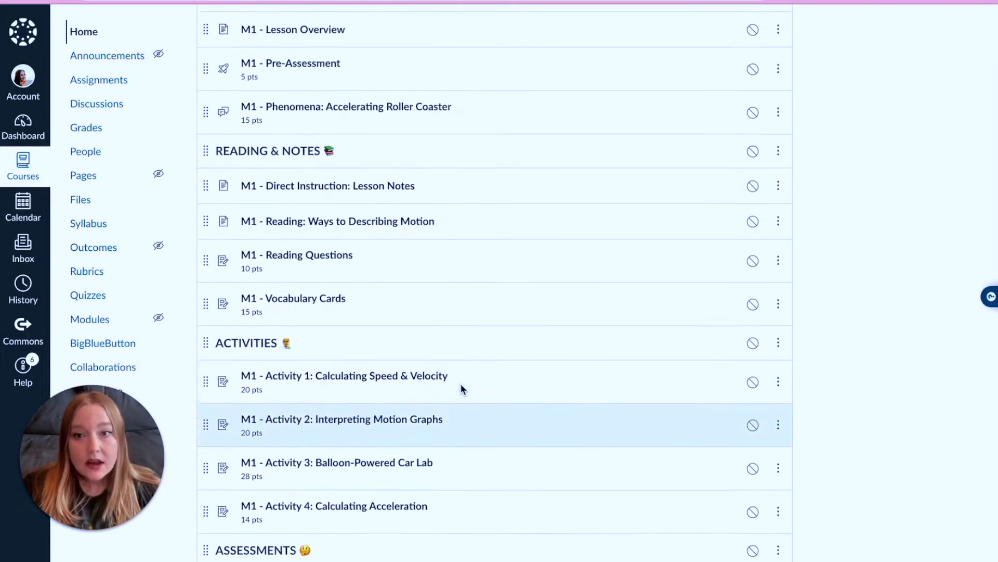
scroll(461, 387, "up", 2)
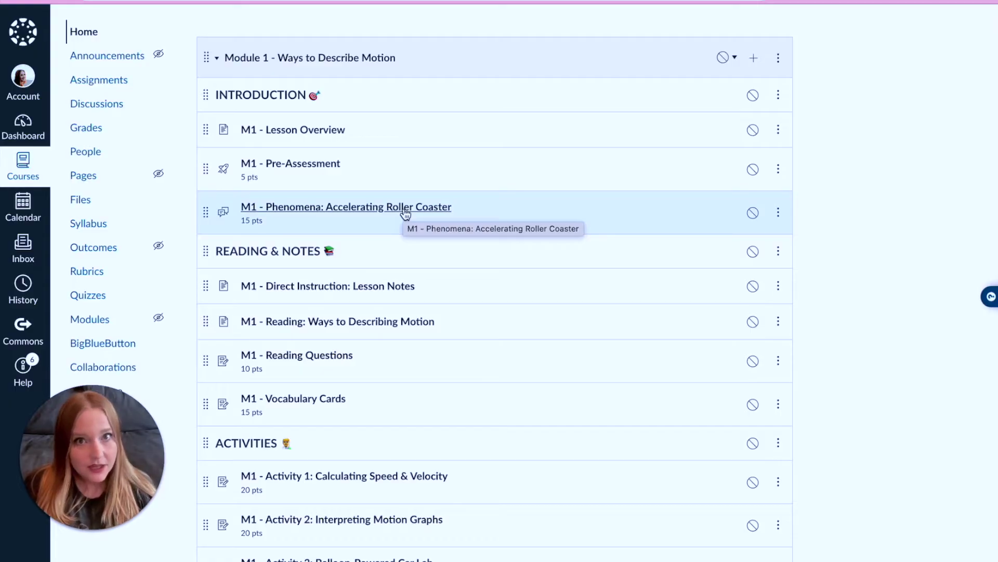
scroll(379, 237, "down", 1)
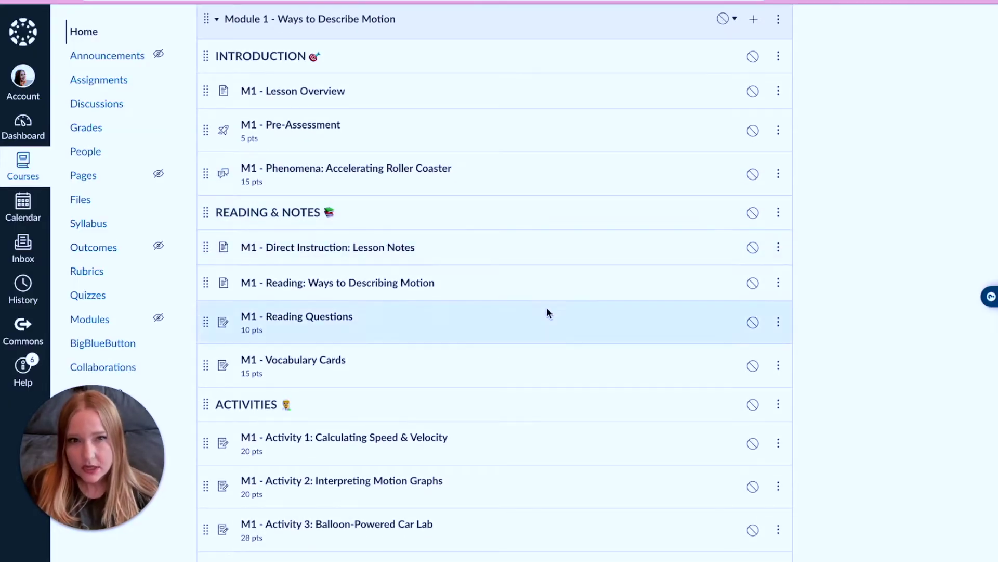
scroll(440, 249, "down", 1)
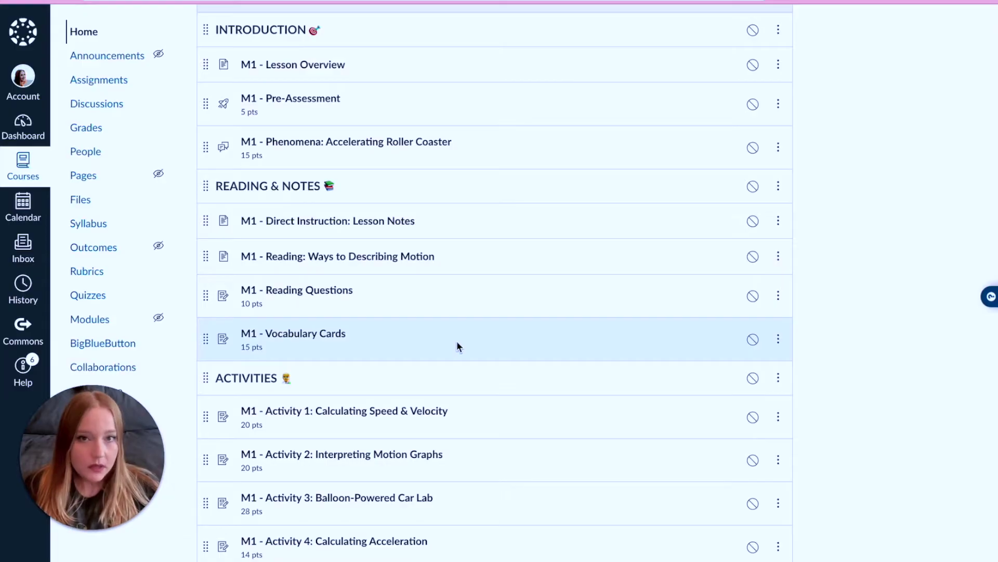
scroll(457, 343, "down", 2)
scroll(456, 341, "down", 1)
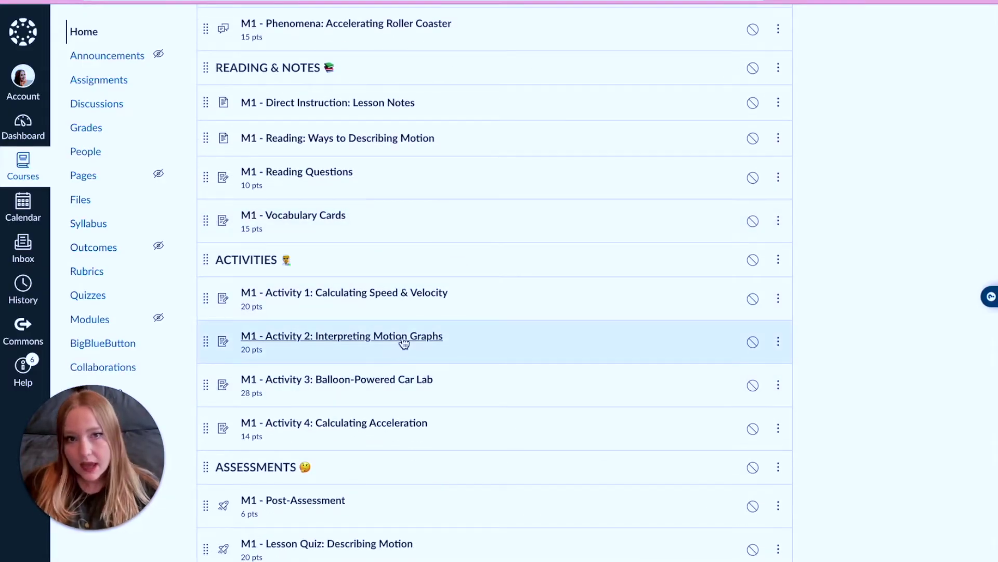
scroll(404, 341, "down", 2)
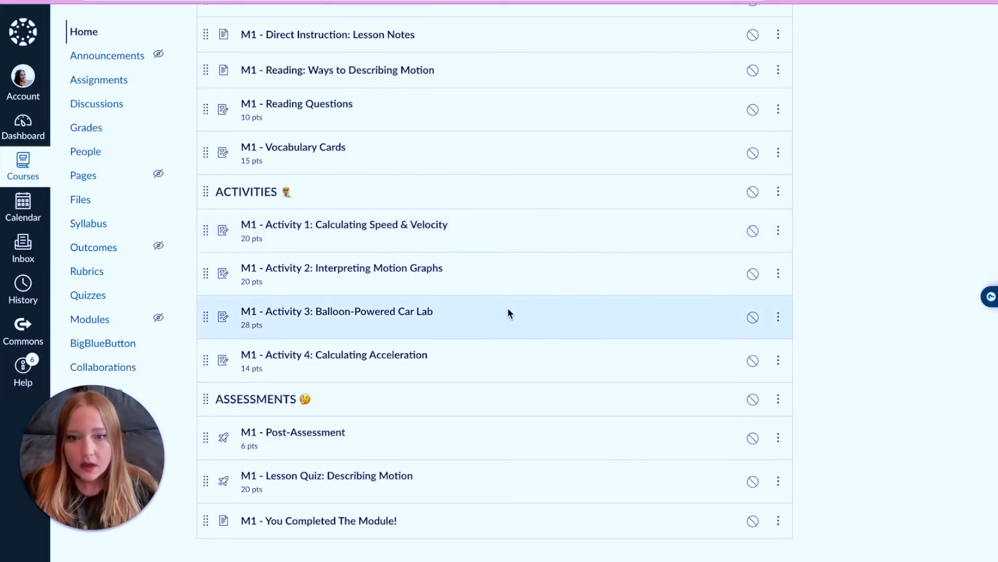
scroll(497, 352, "down", 1)
scroll(498, 357, "down", 1)
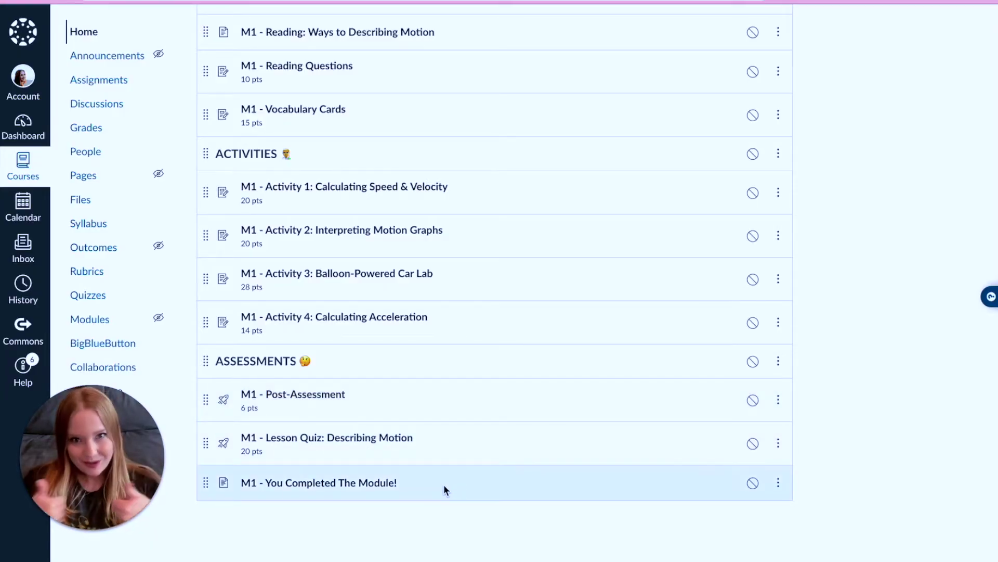
scroll(426, 440, "up", 5)
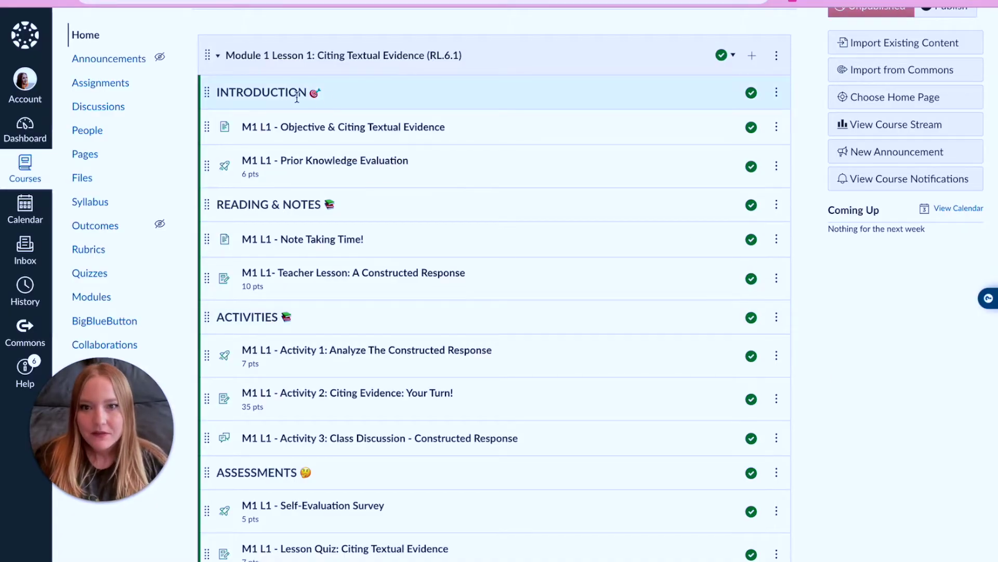
Step: Scroll through the Citing Textual Evidence module's published lesson items
scroll(368, 156, "down", 2)
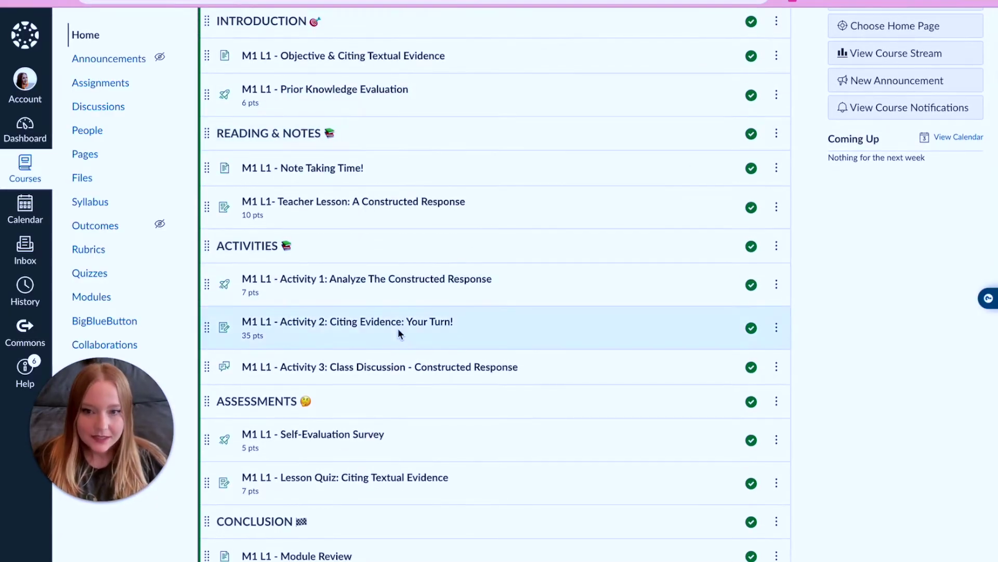
scroll(395, 330, "down", 1)
scroll(406, 411, "down", 2)
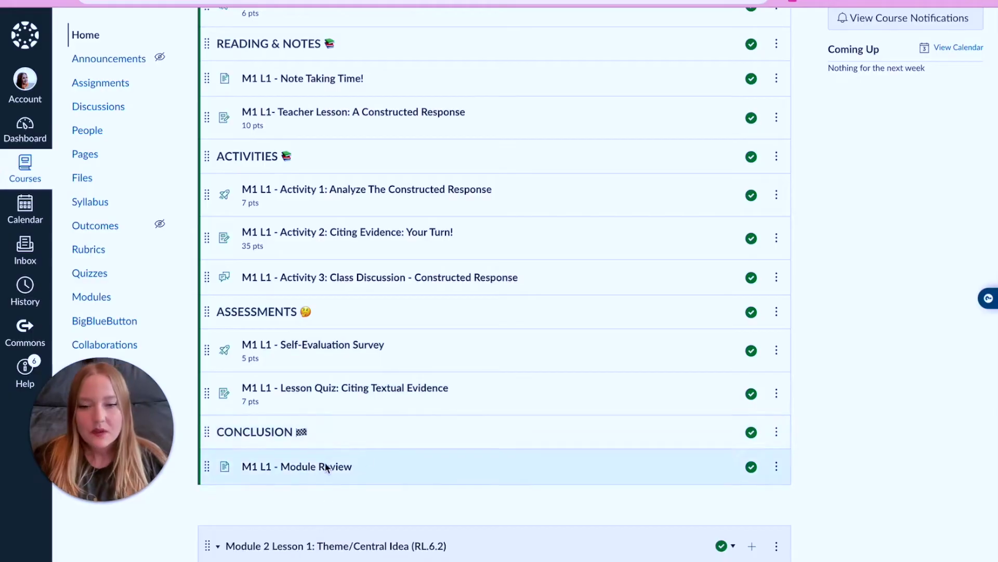
scroll(365, 445, "up", 7)
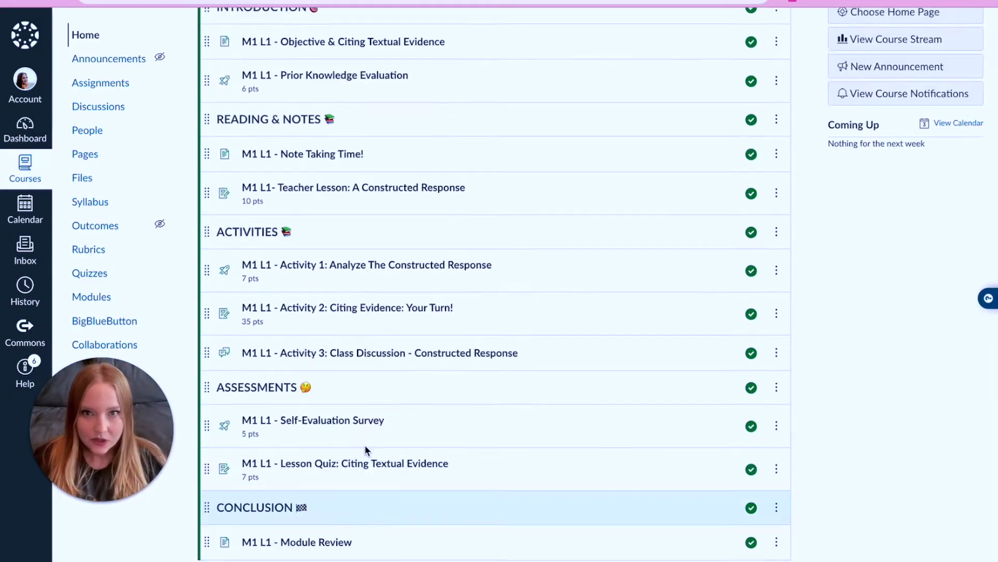
scroll(369, 439, "down", 3)
scroll(370, 436, "down", 1)
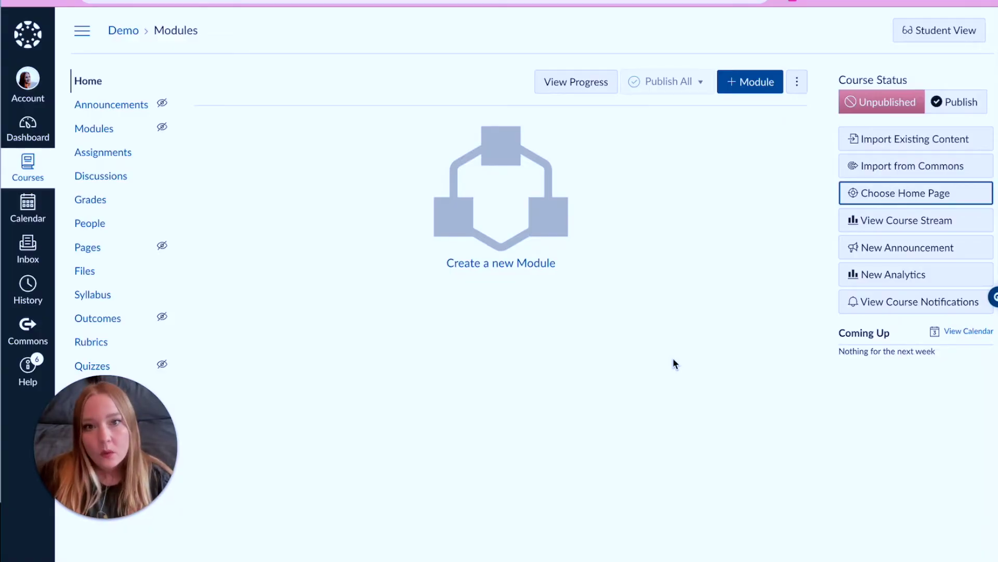
Step: Choose Course Modules as the Demo course's home page and save it
left_click(892, 192)
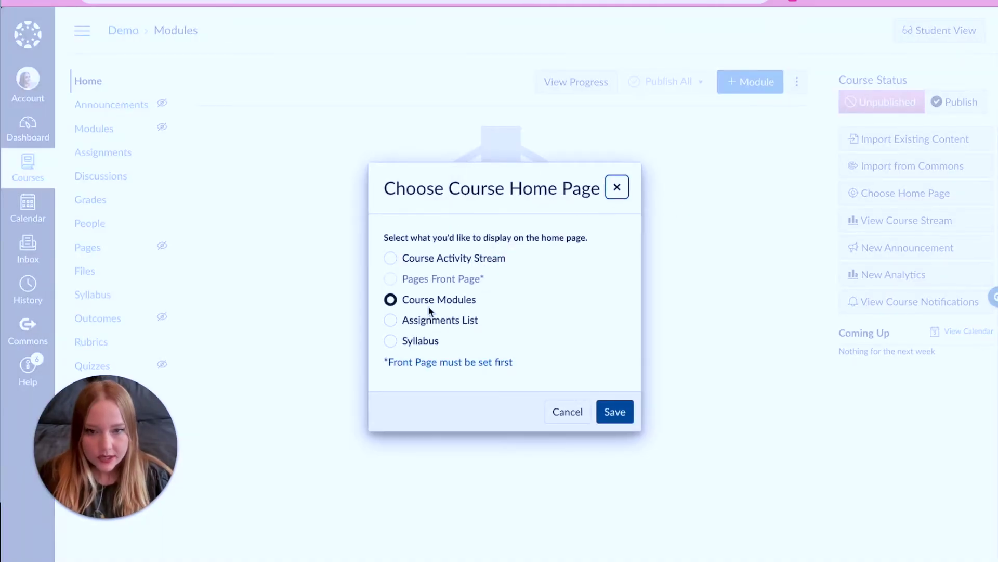
left_click(617, 413)
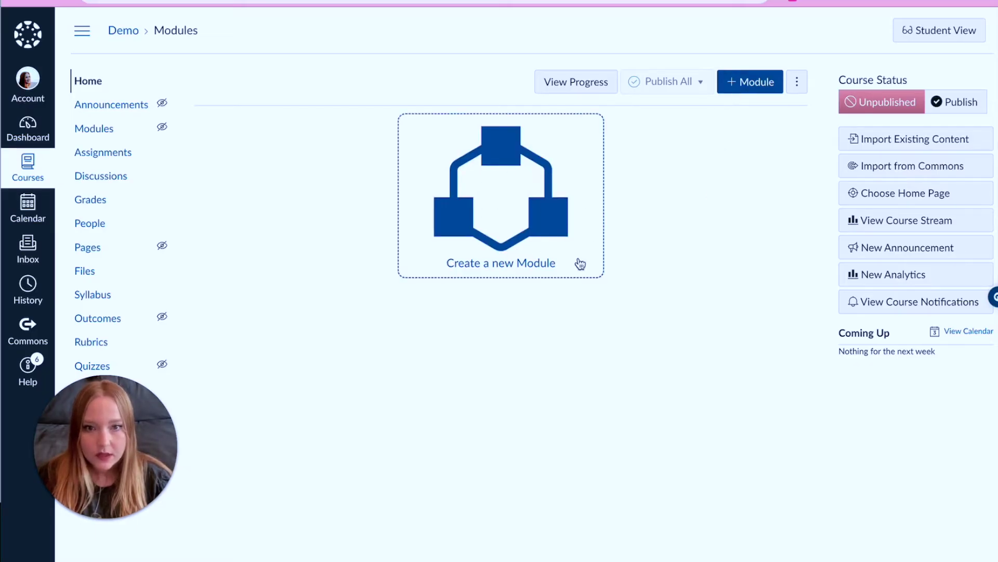
Step: Add a new module named 'Module 1' to the Demo course
left_click(509, 189)
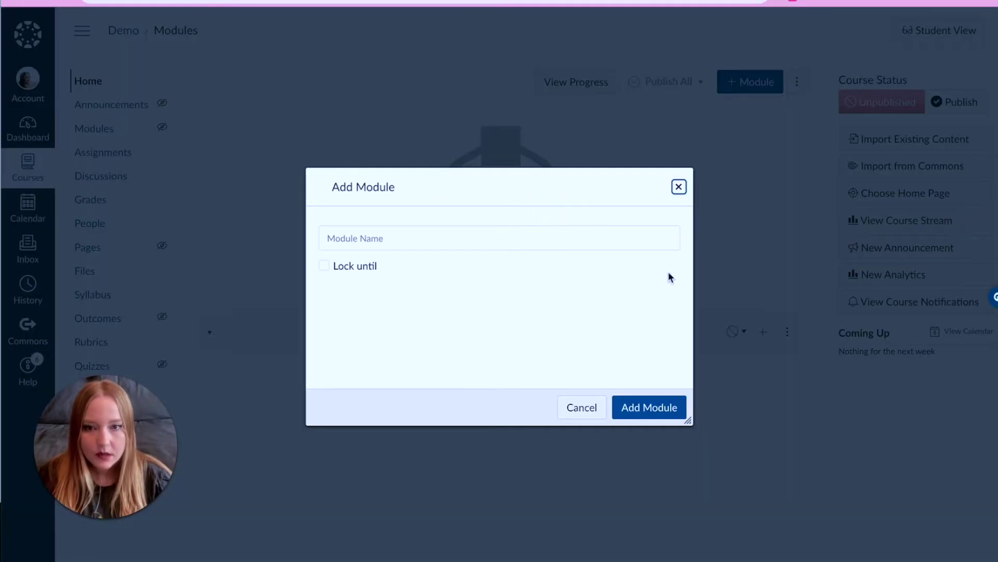
left_click(560, 245)
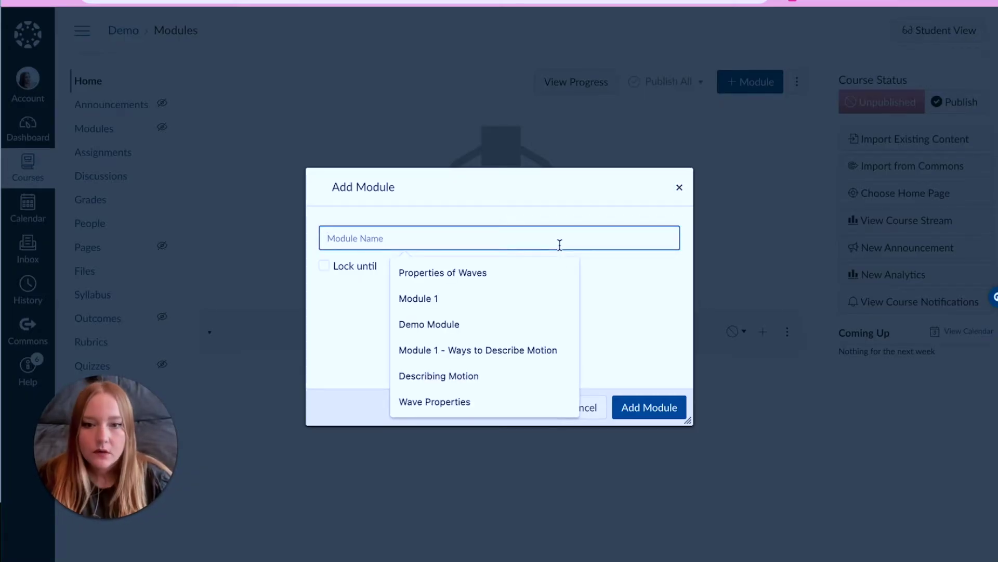
left_click(523, 290)
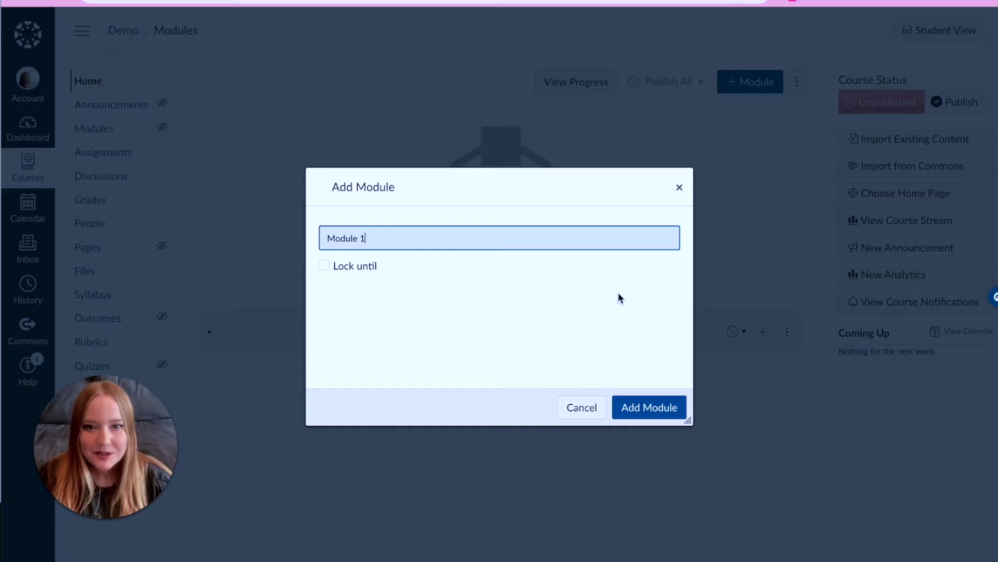
left_click(669, 413)
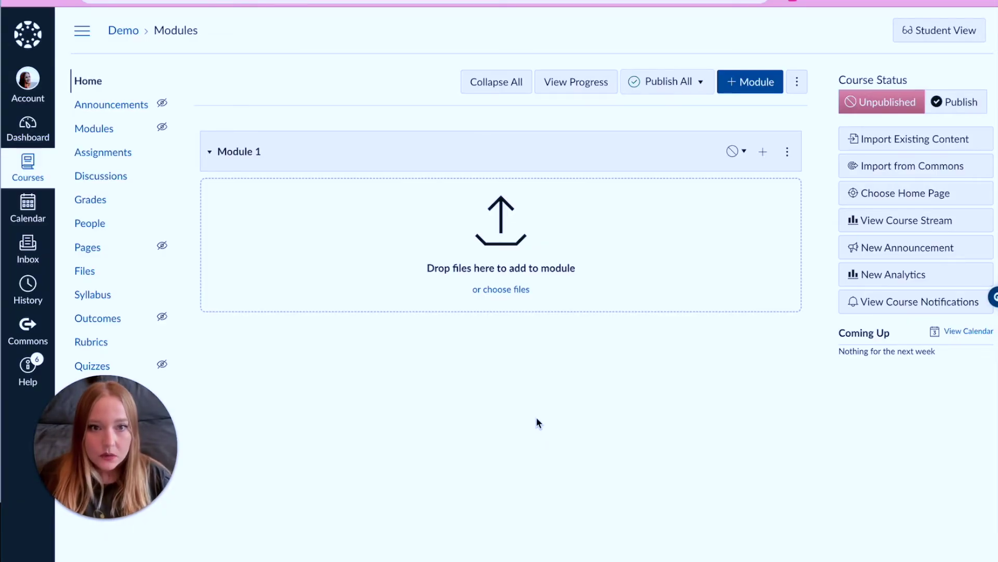
left_click(763, 154)
Step: Add a text header 'Introduction' as the first item in Module 1
left_click(376, 191)
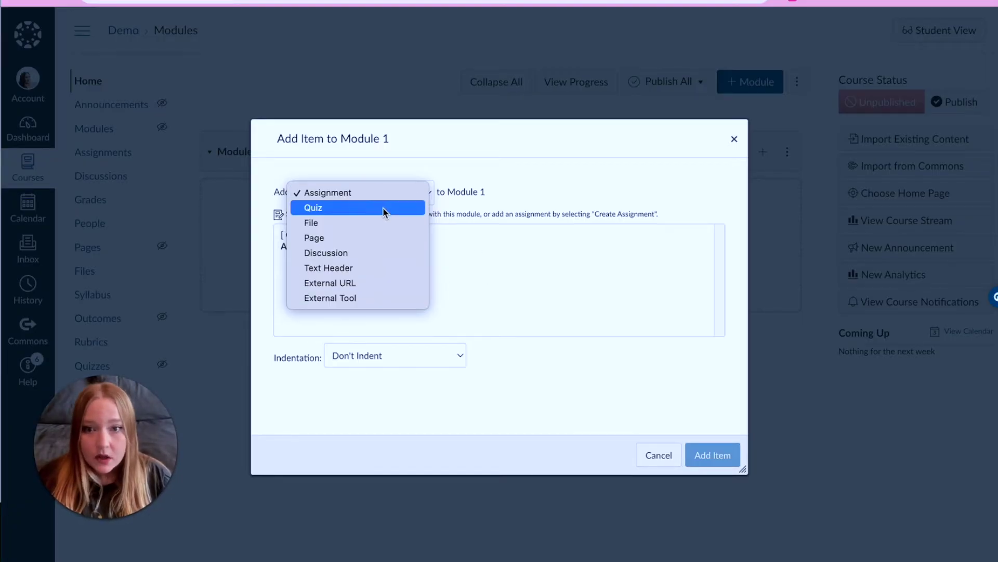
left_click(374, 266)
left_click(372, 239)
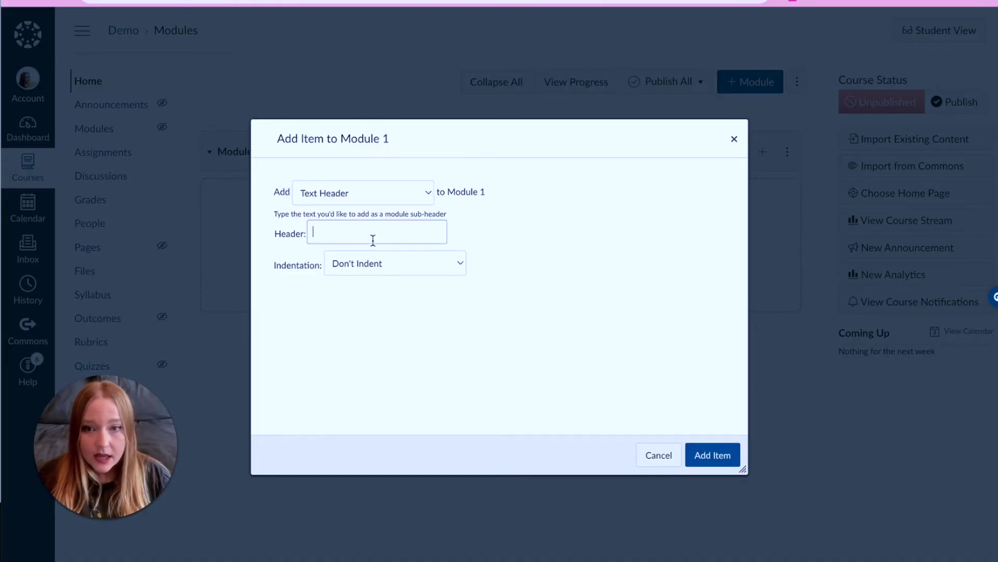
type("In")
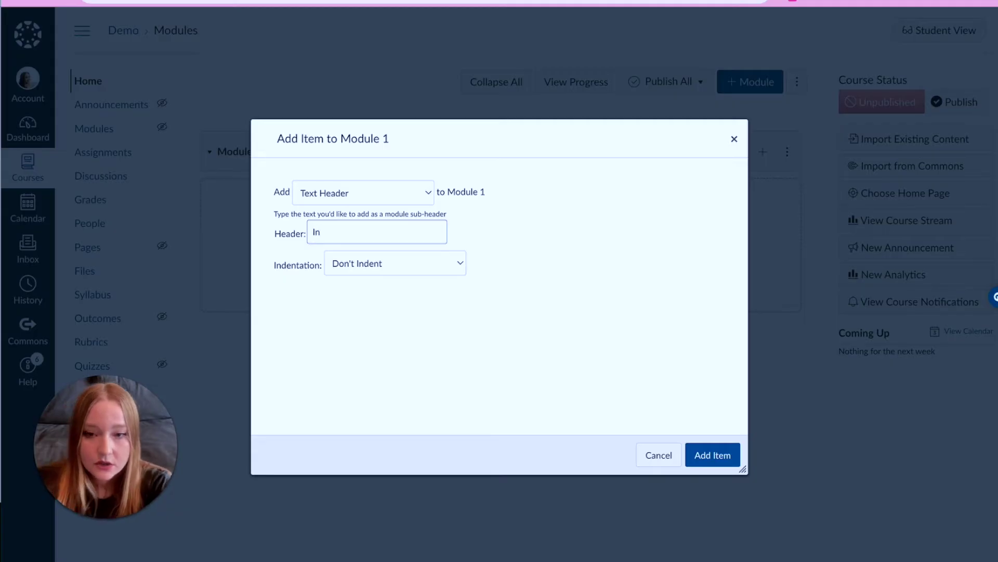
type("troduction")
left_click(608, 279)
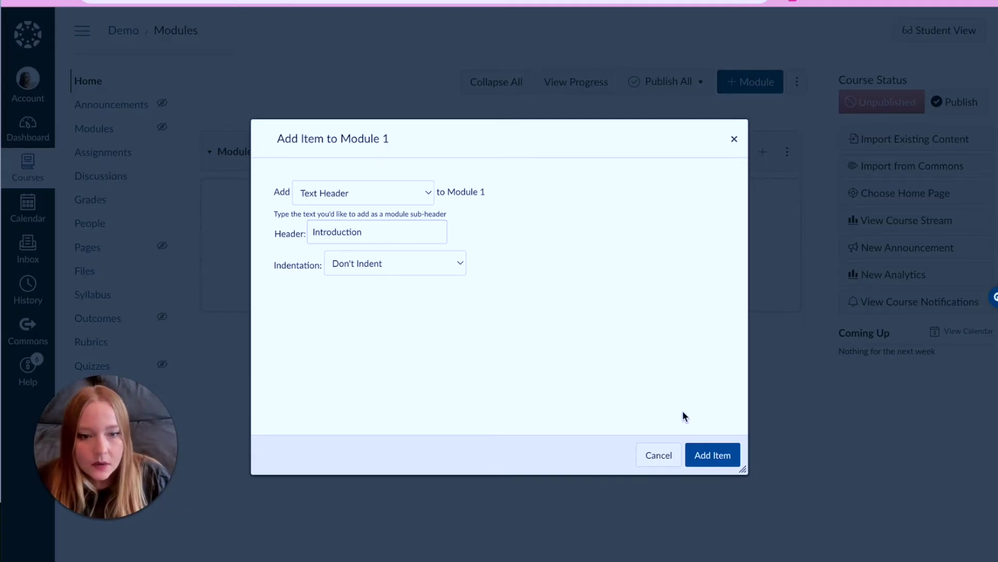
left_click(703, 450)
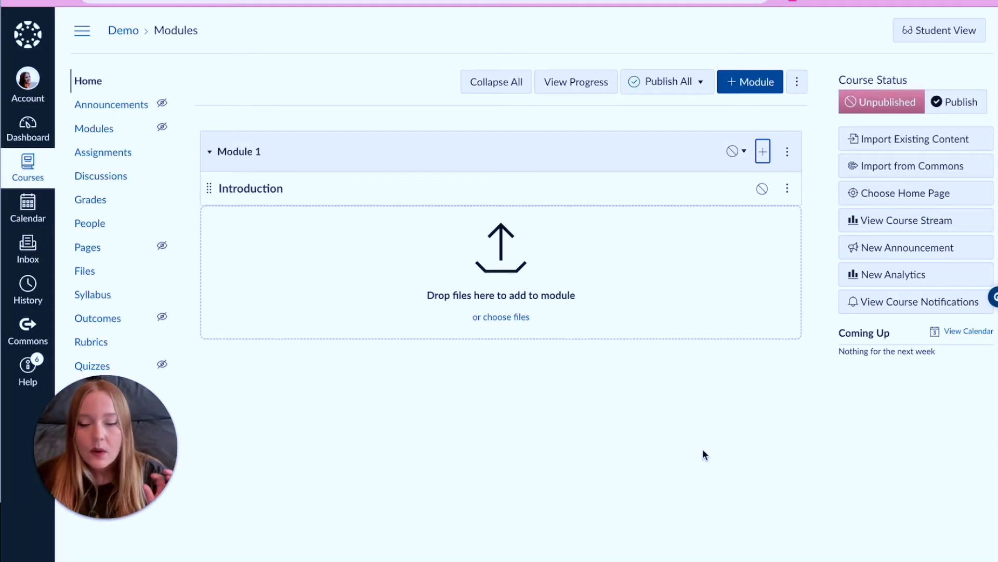
left_click(763, 151)
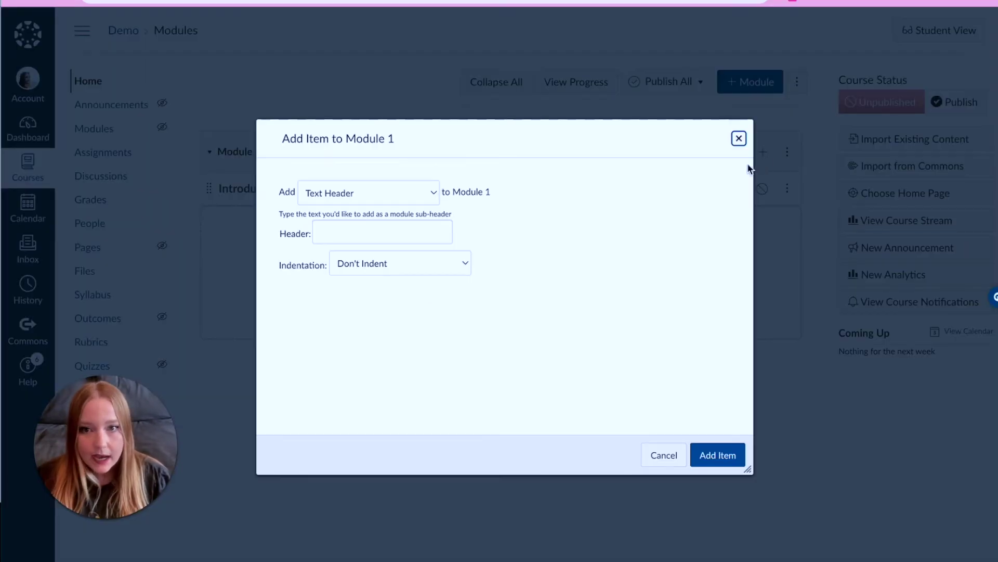
left_click(421, 186)
left_click(347, 246)
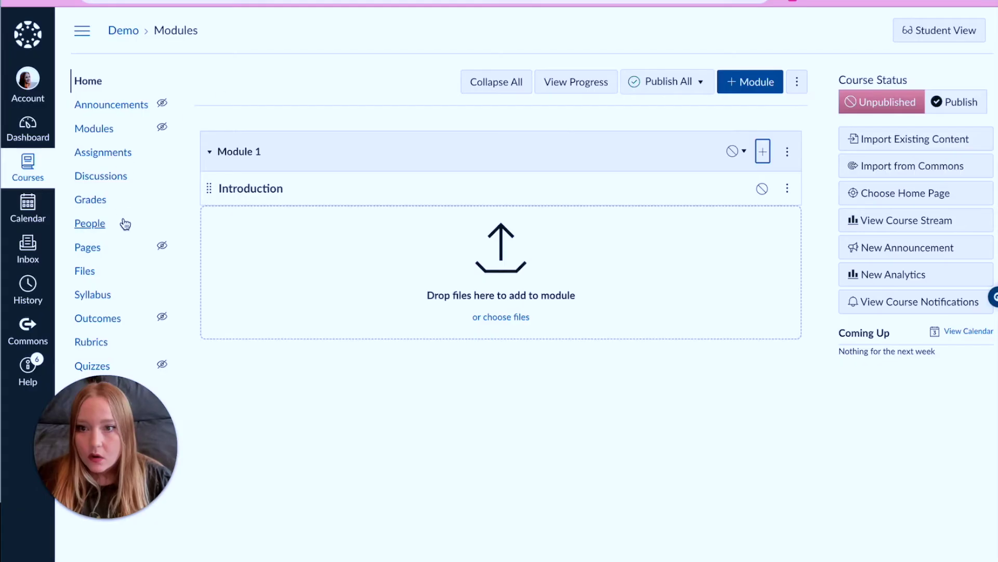
left_click(102, 249)
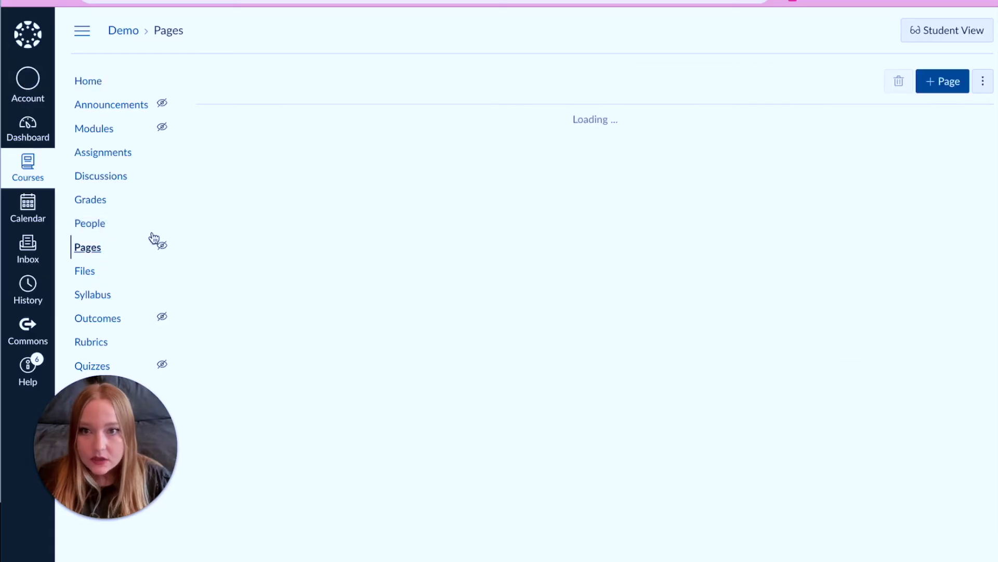
left_click(102, 131)
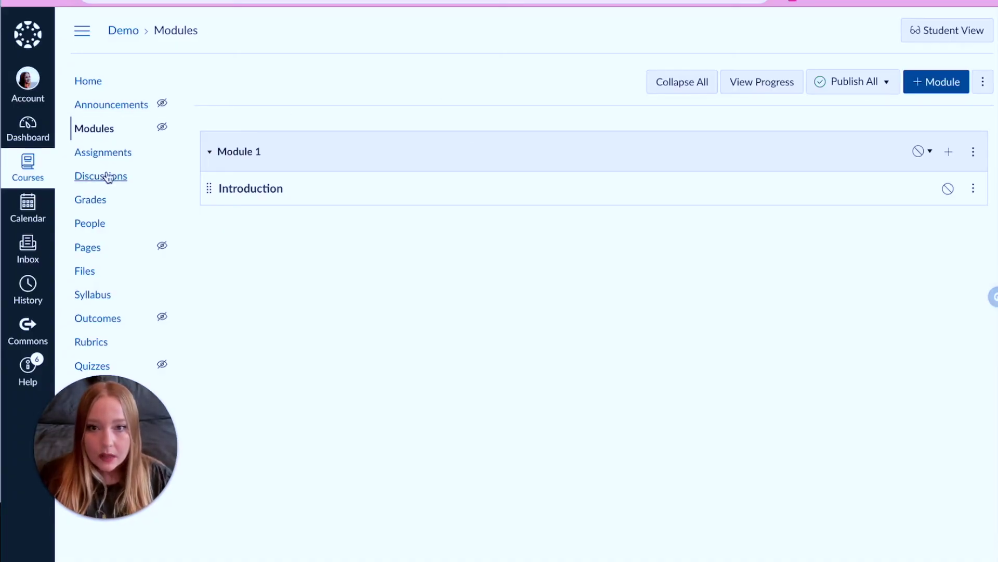
left_click(949, 152)
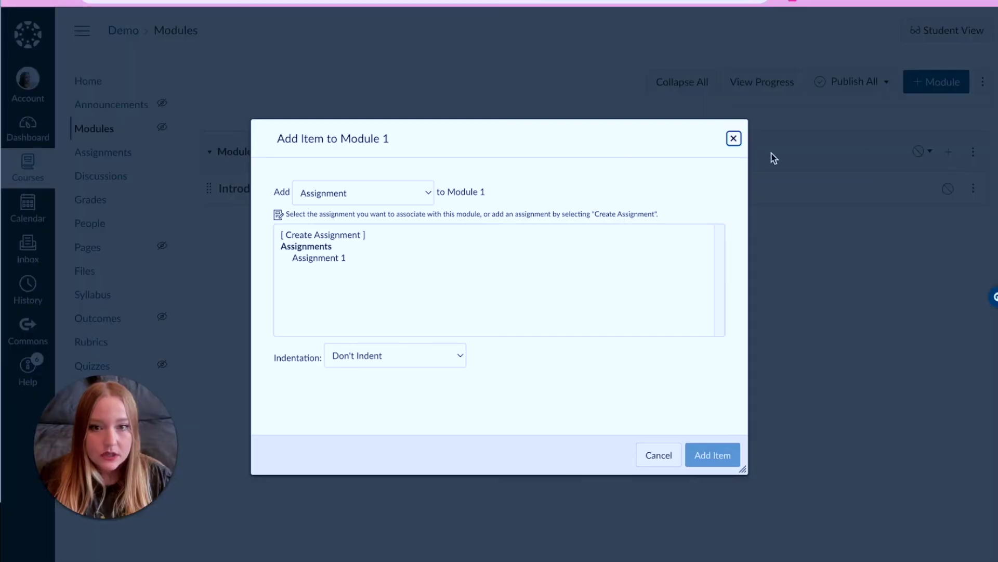
Step: Create a new page 'Lesson Outline - Objectives & Standards' in Module 1
left_click(414, 193)
left_click(385, 238)
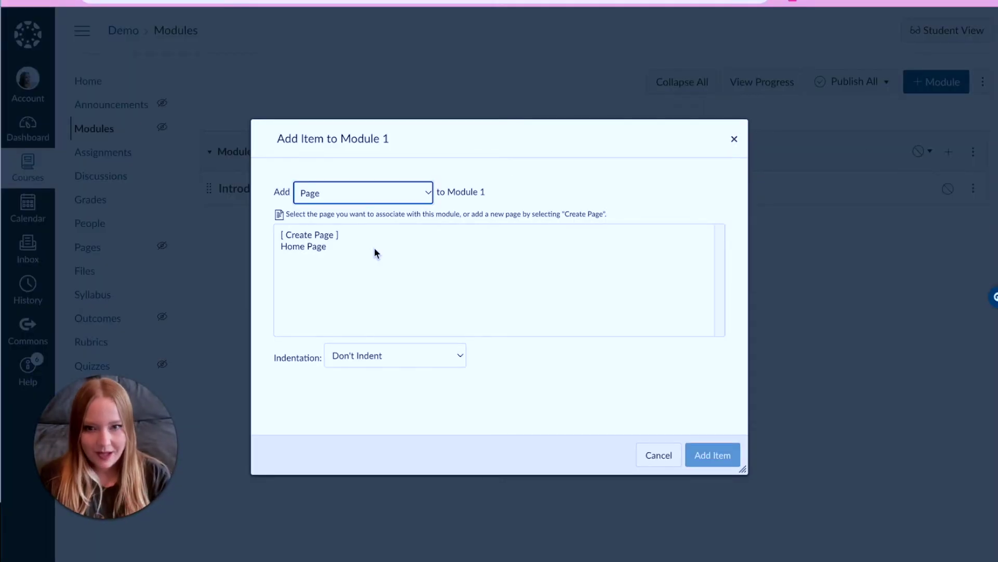
left_click(349, 234)
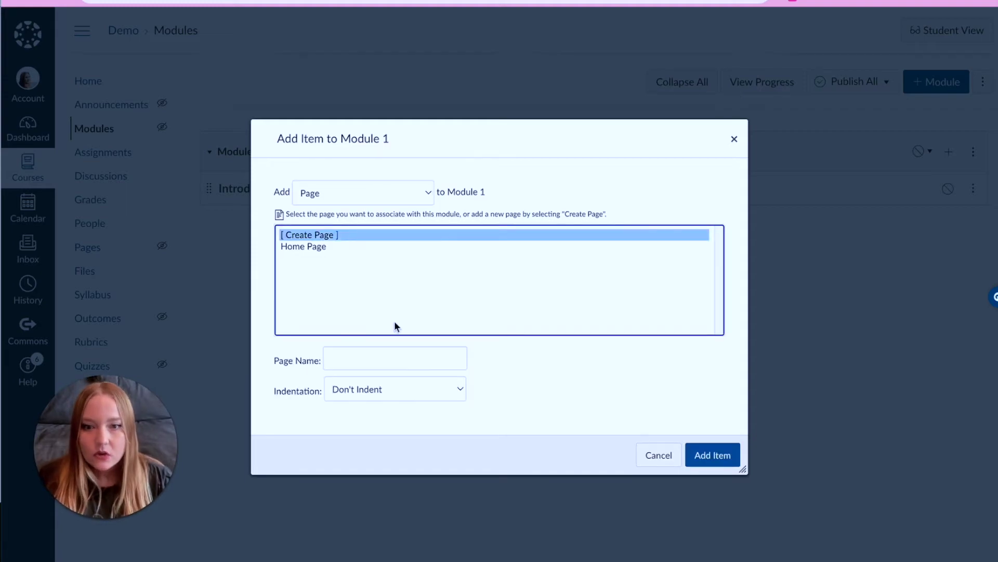
left_click(402, 352)
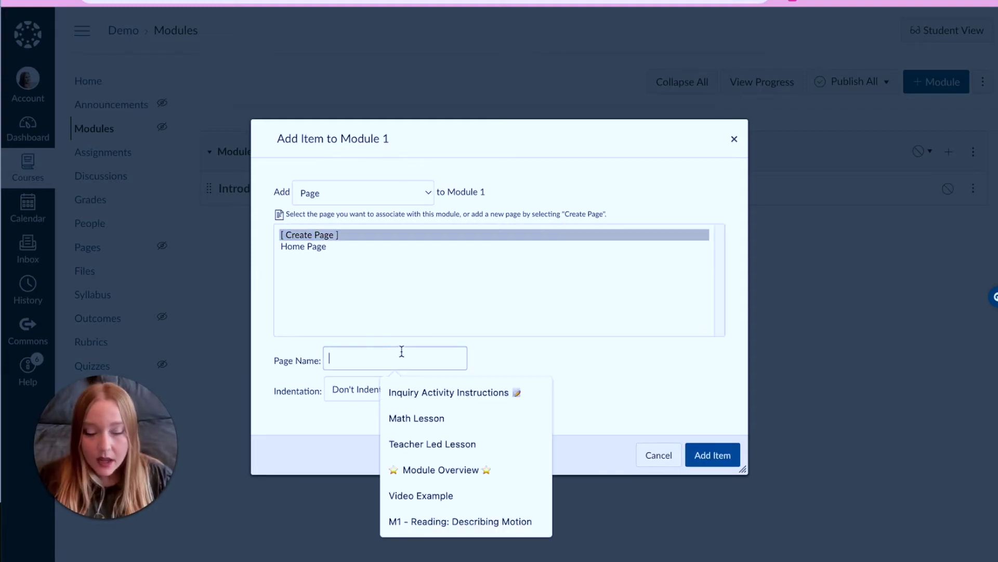
type("L")
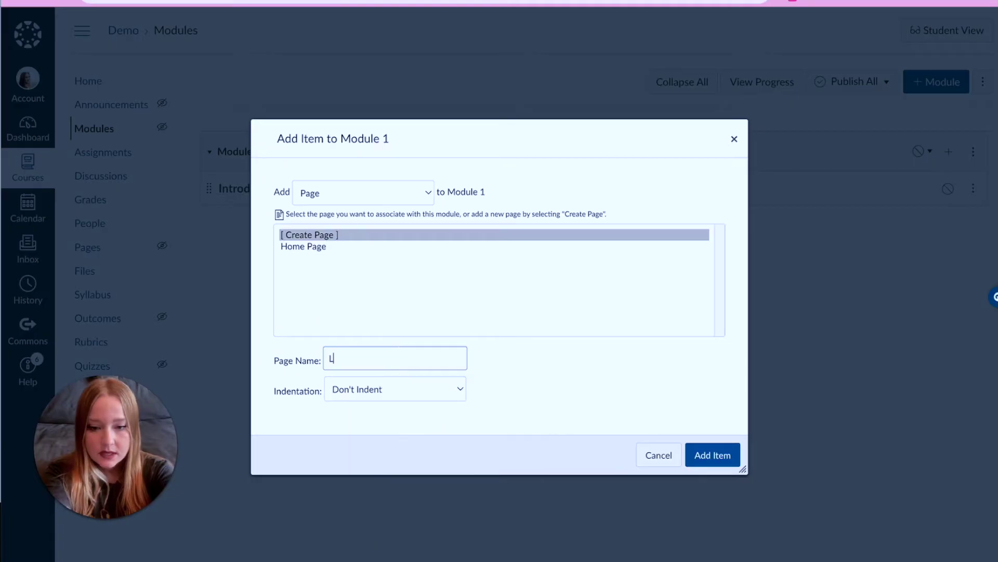
type("esson Outline - Objectives & Standards")
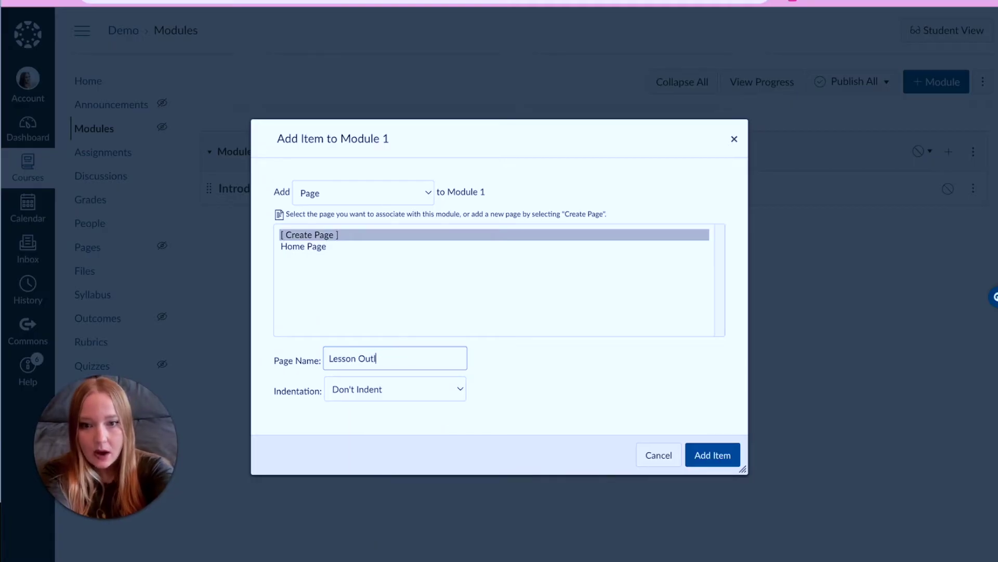
left_click(703, 456)
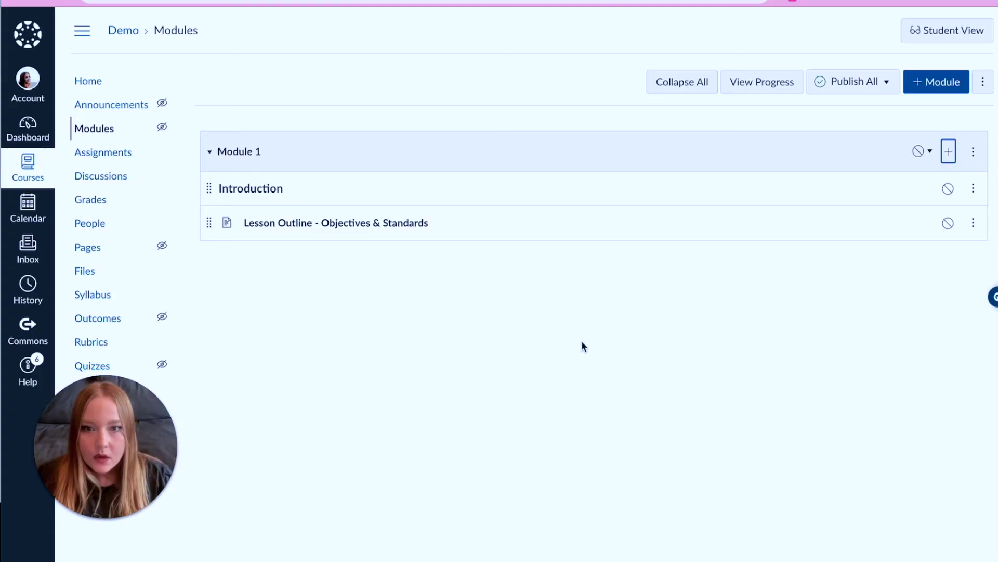
Step: Preview the new page, return to Modules, and set the next Module 1 item to Quiz
left_click(400, 232)
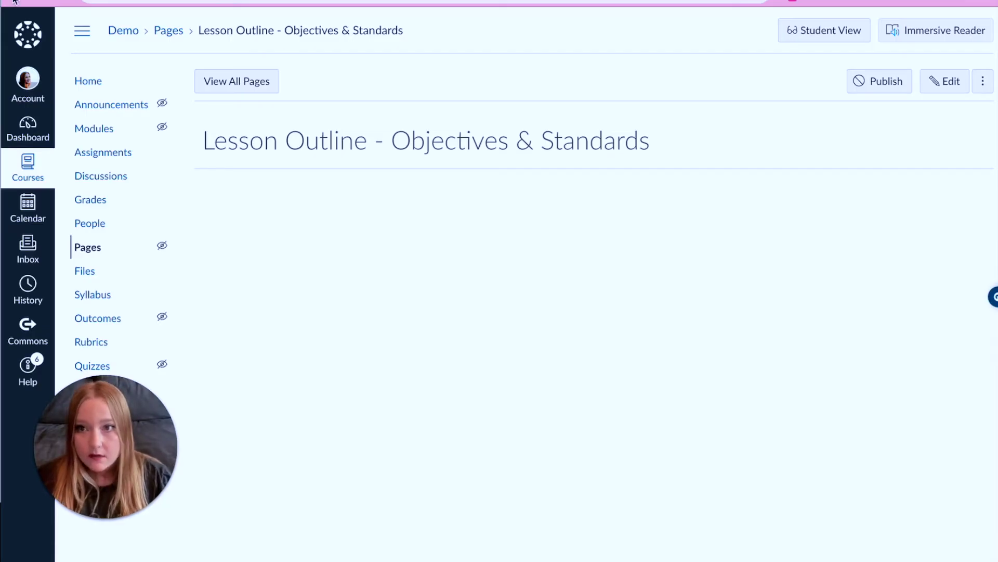
key("alt+Left")
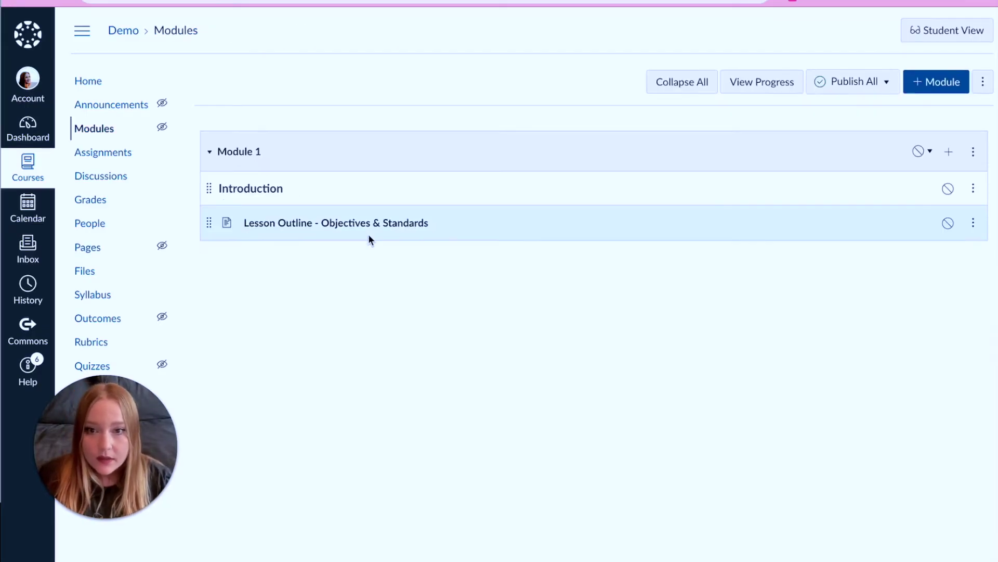
left_click(949, 152)
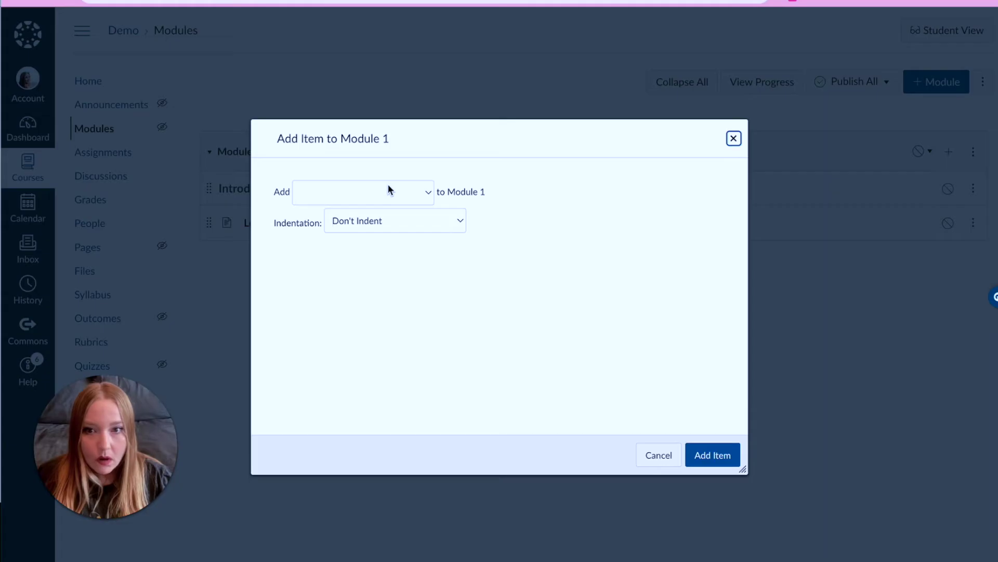
left_click(428, 191)
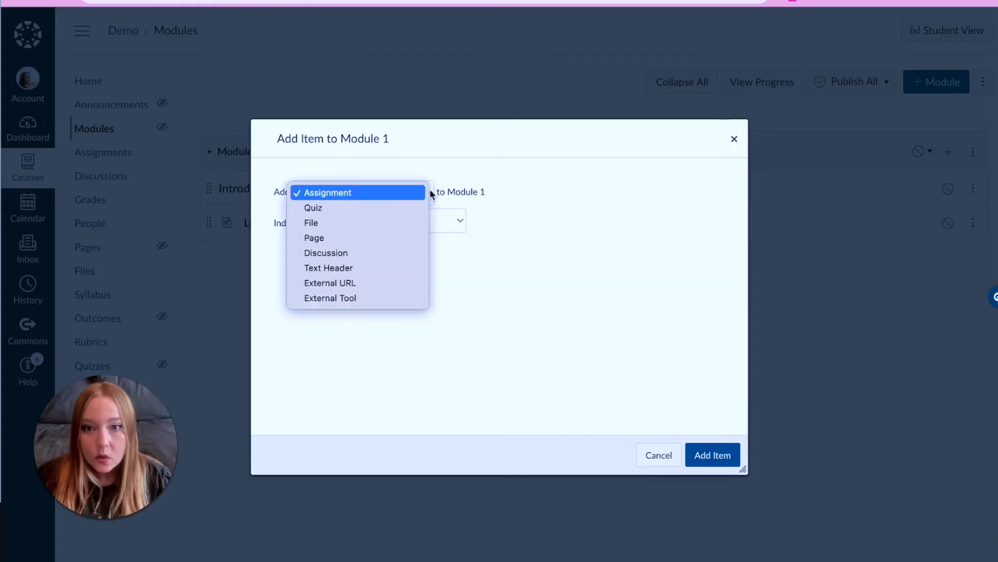
left_click(398, 211)
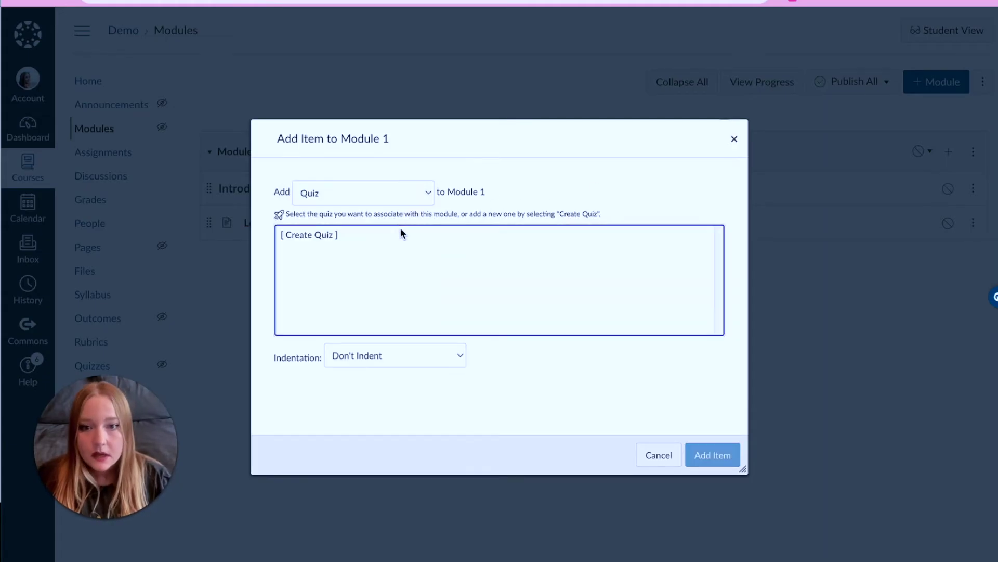
Step: Create a new quiz named 'Pre-Assessment' in Module 1
left_click(333, 235)
left_click(376, 350)
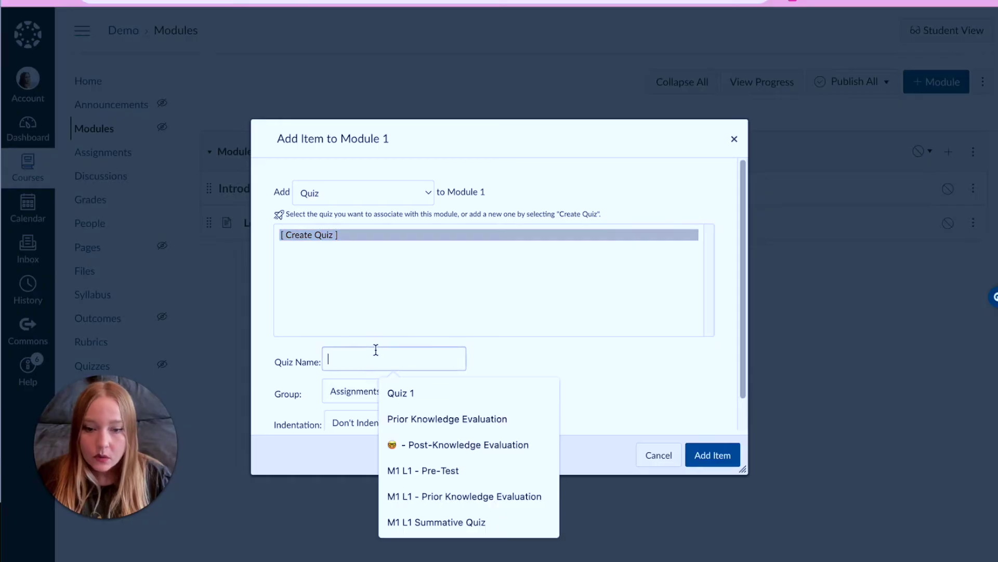
type("Pre-Assessment")
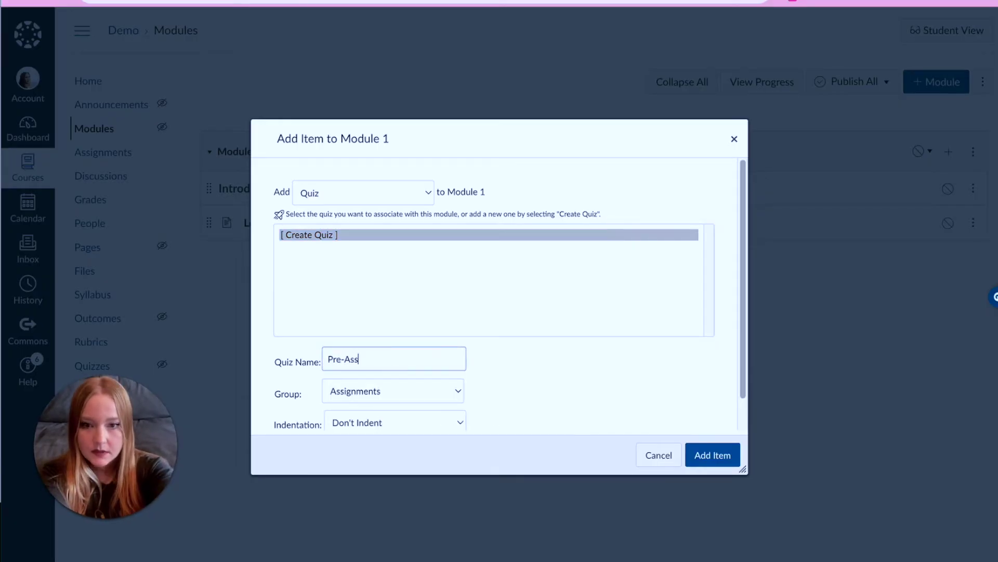
left_click(697, 460)
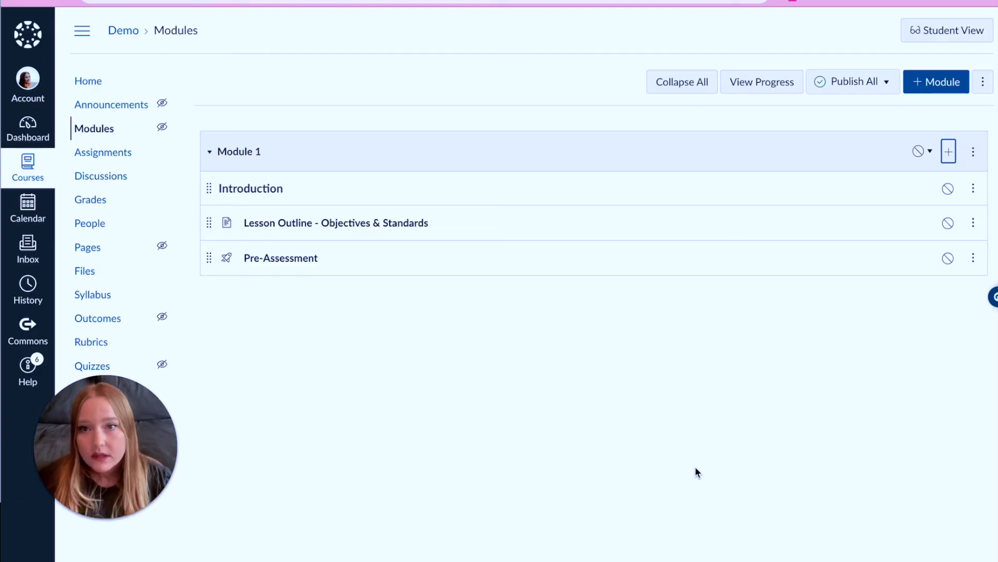
Step: Create a new discussion topic named 'Discussion #1' in Module 1
left_click(950, 152)
left_click(412, 192)
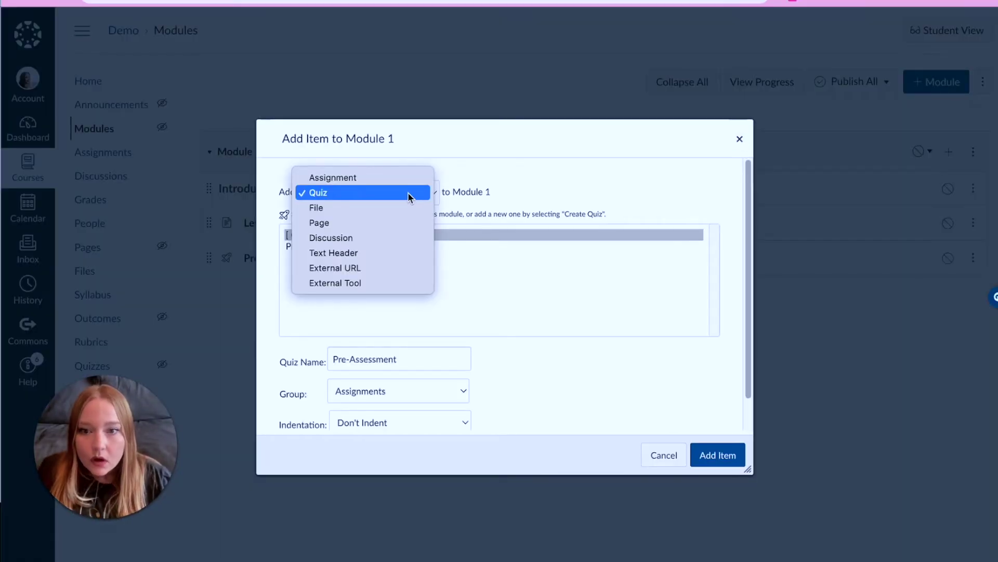
left_click(394, 238)
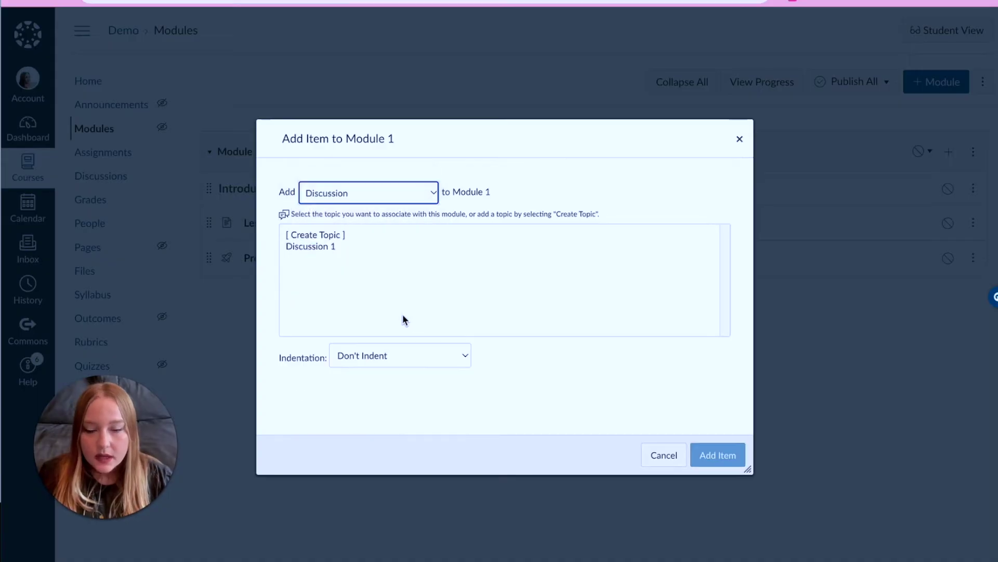
left_click(336, 246)
left_click(333, 237)
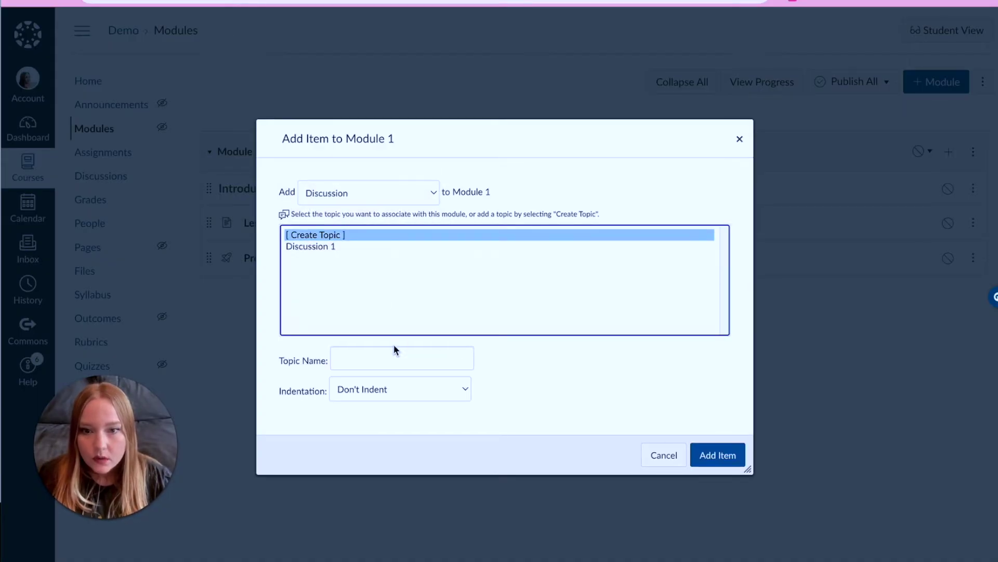
left_click(389, 353)
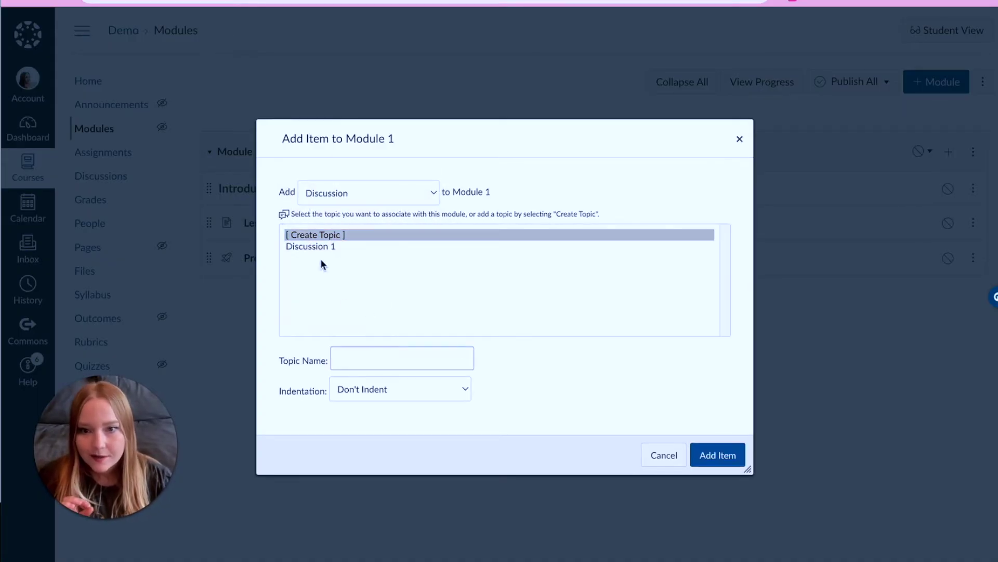
type("D")
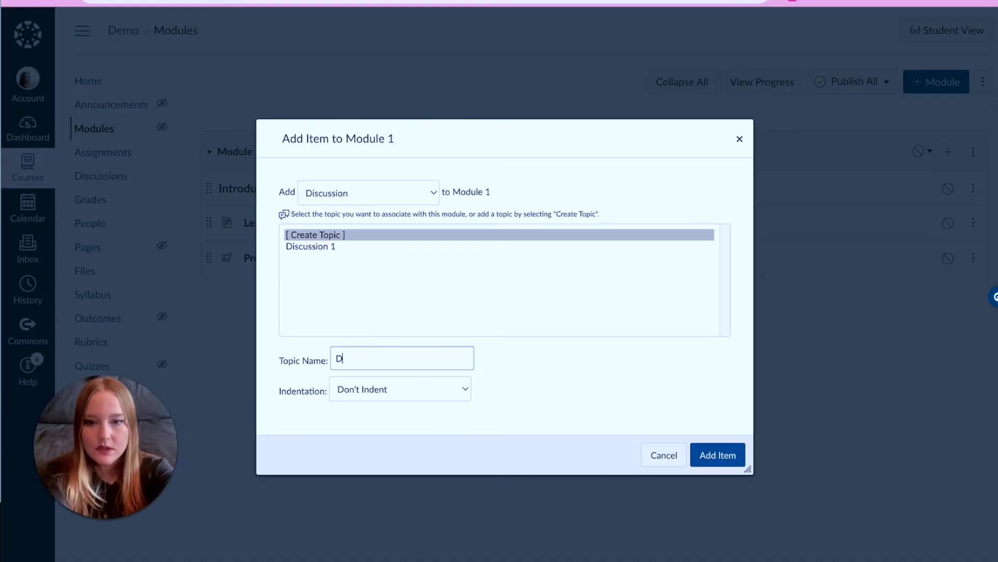
type("iscussion #1")
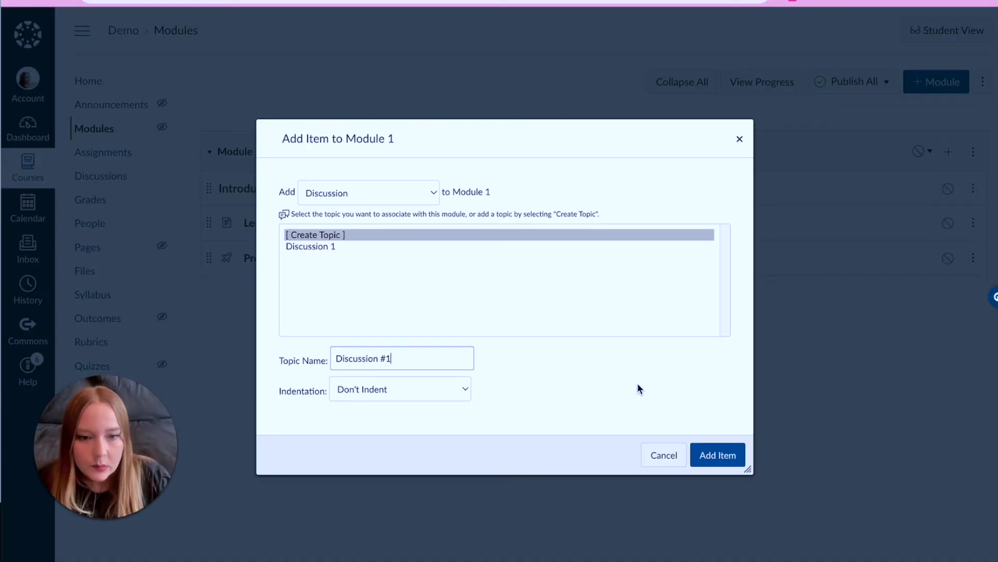
left_click(718, 454)
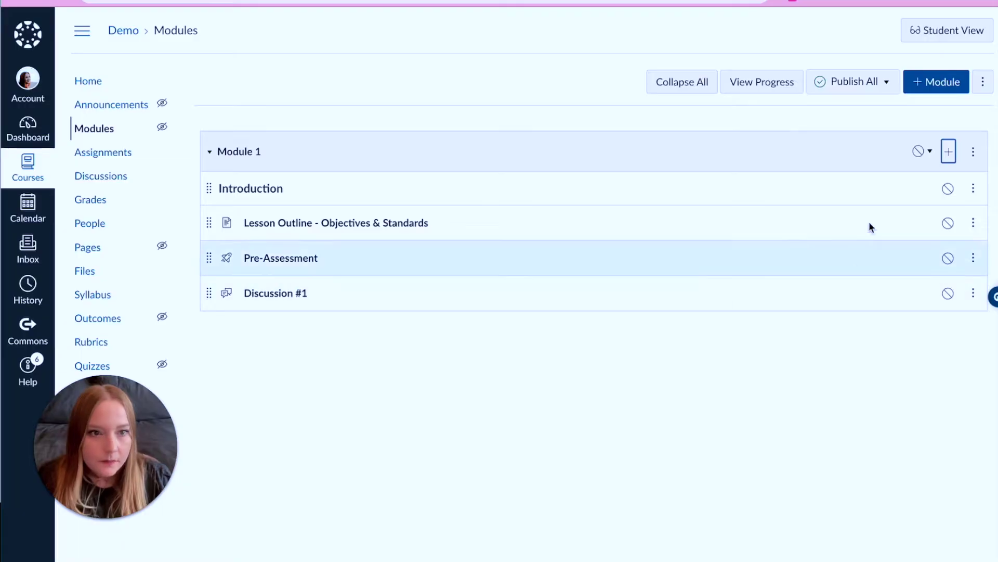
key("Return")
left_click(364, 193)
Step: Add a 'Reading & Notes' text header to Module 1
left_click(346, 207)
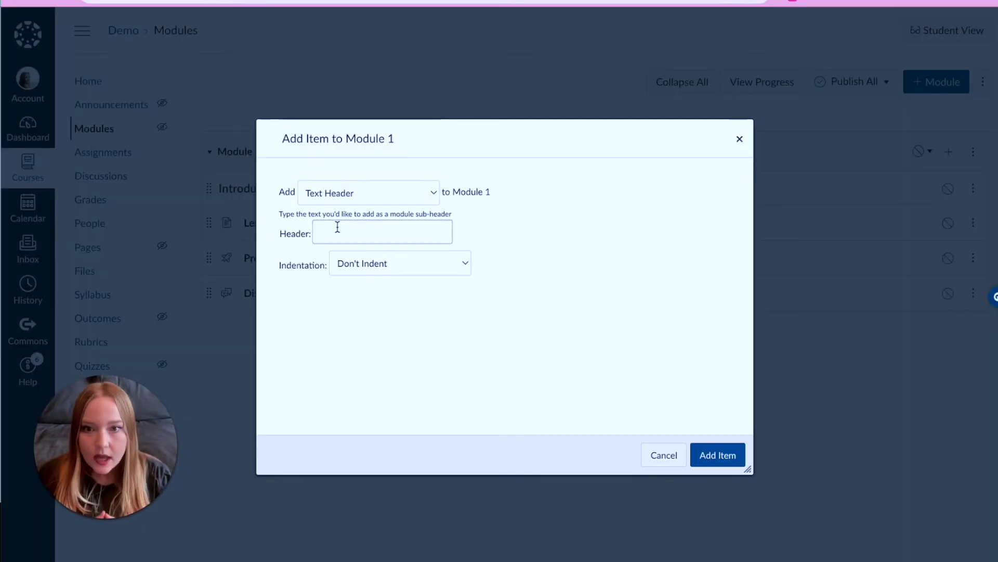
type("Reading & ")
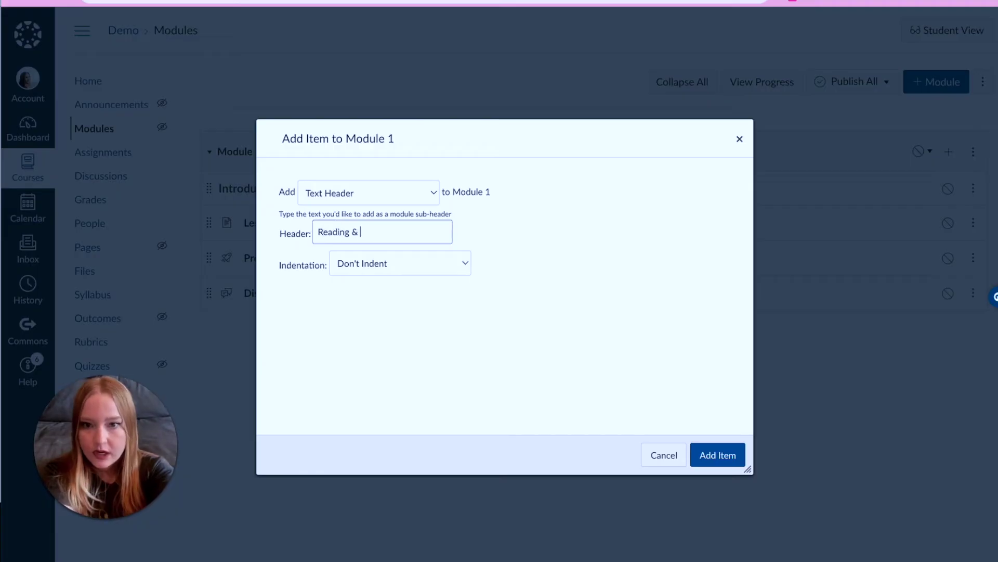
type("Notes")
key("Return")
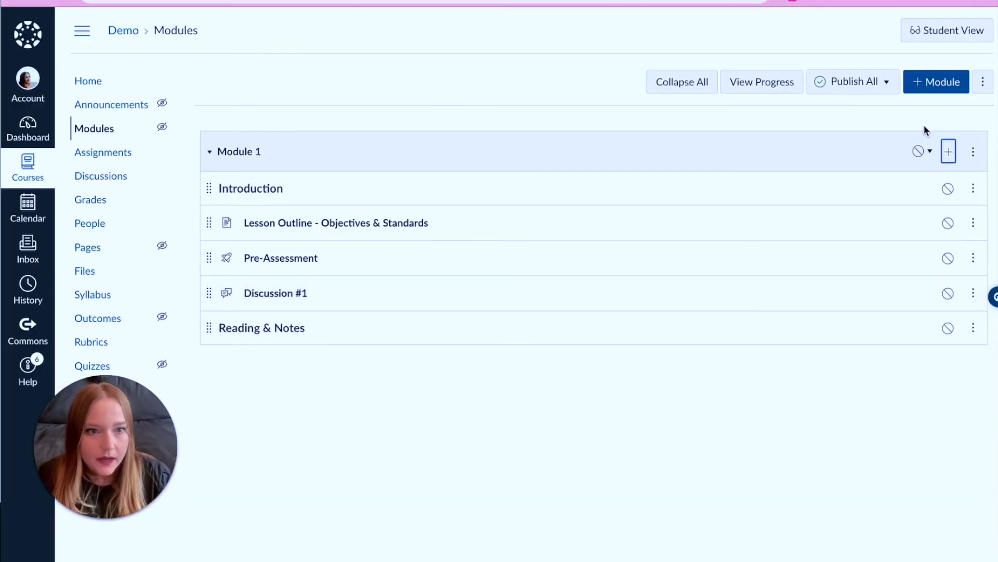
Step: Create a new assignment named 'Assignment #1' in Module 1
left_click(949, 151)
left_click(385, 201)
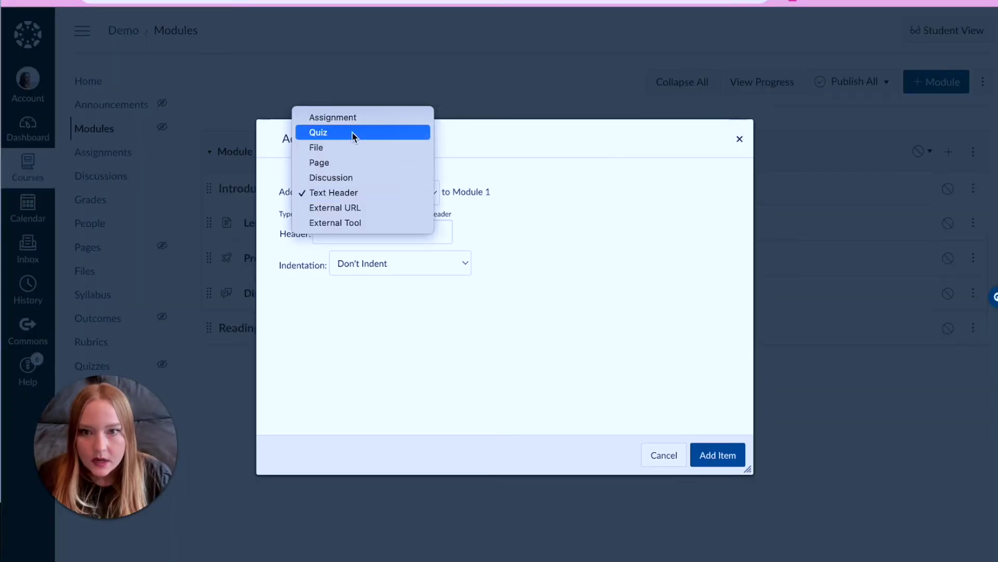
left_click(349, 114)
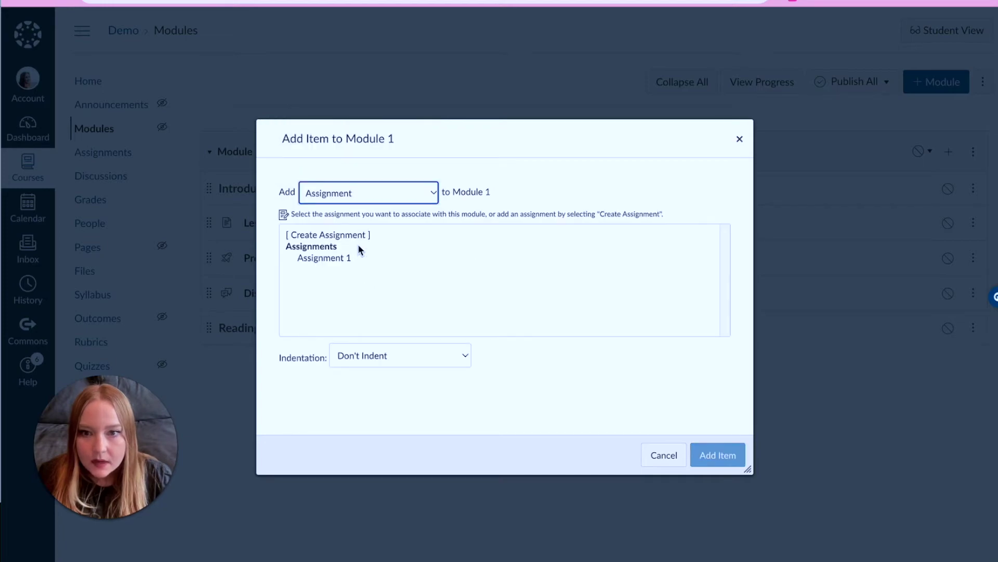
left_click(340, 234)
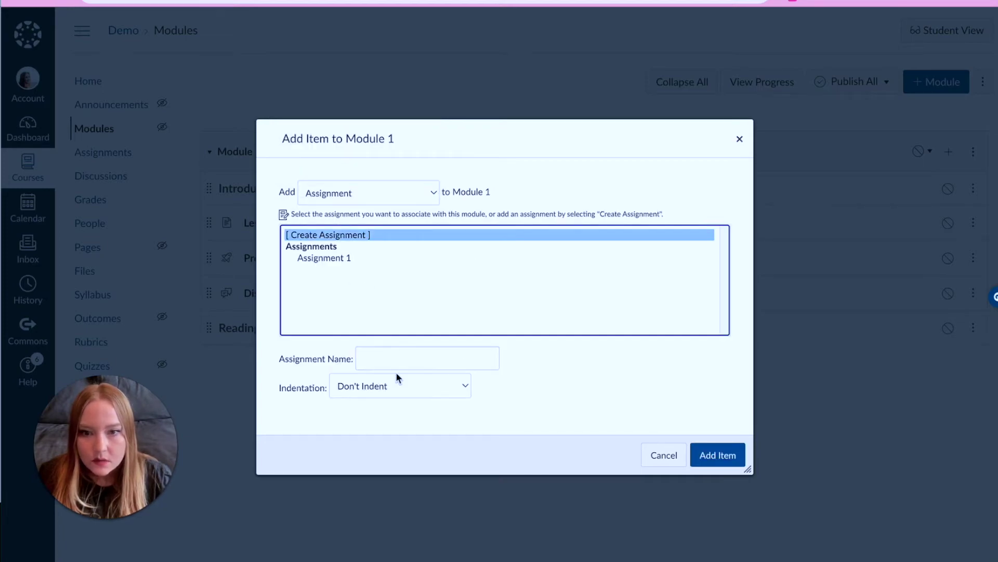
left_click(398, 358)
type("Assignment #1")
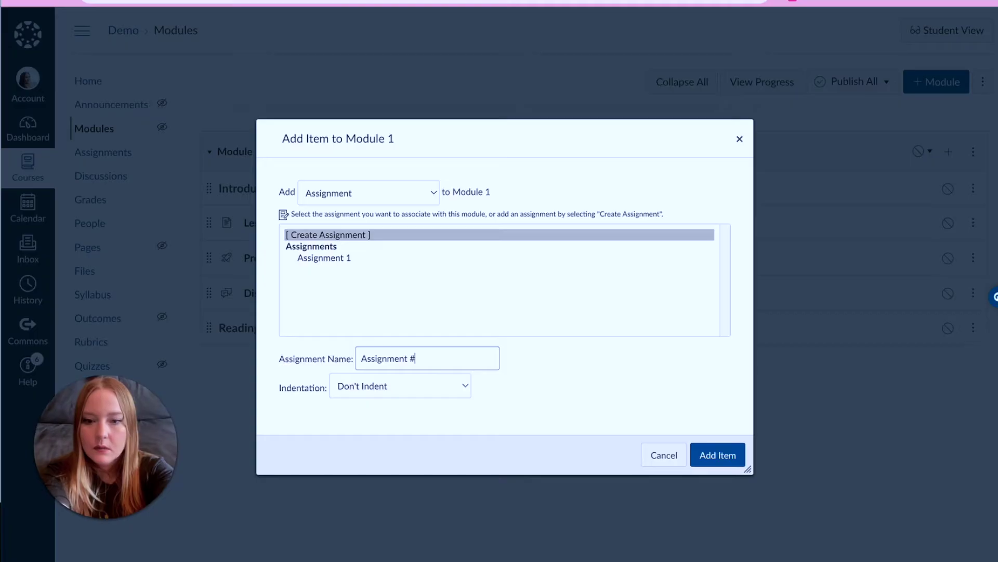
left_click(710, 455)
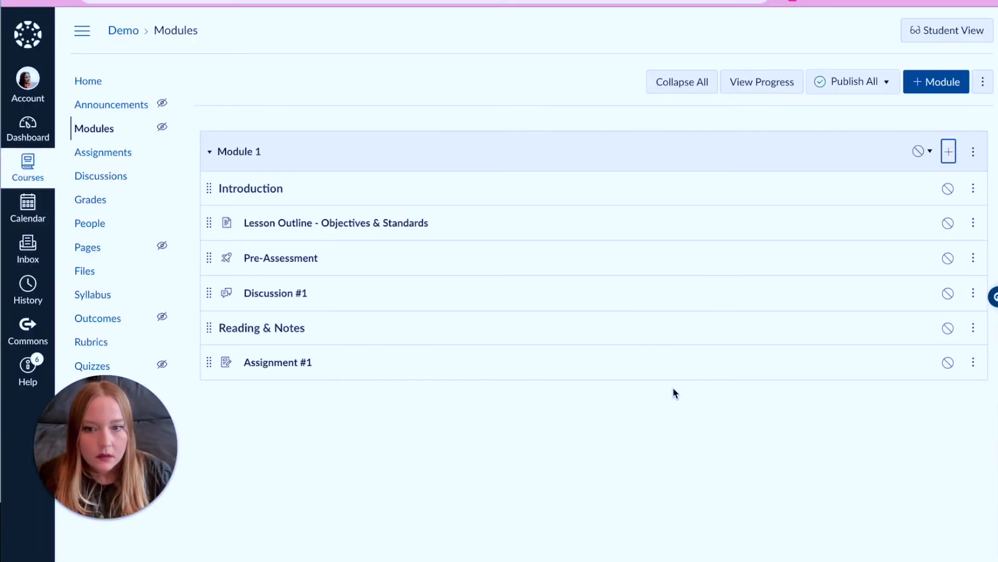
left_click(949, 152)
Step: Add 'Assignment #2' and a 'Reading #1' item to Module 1
key("BackSpace")
type("2")
left_click(718, 455)
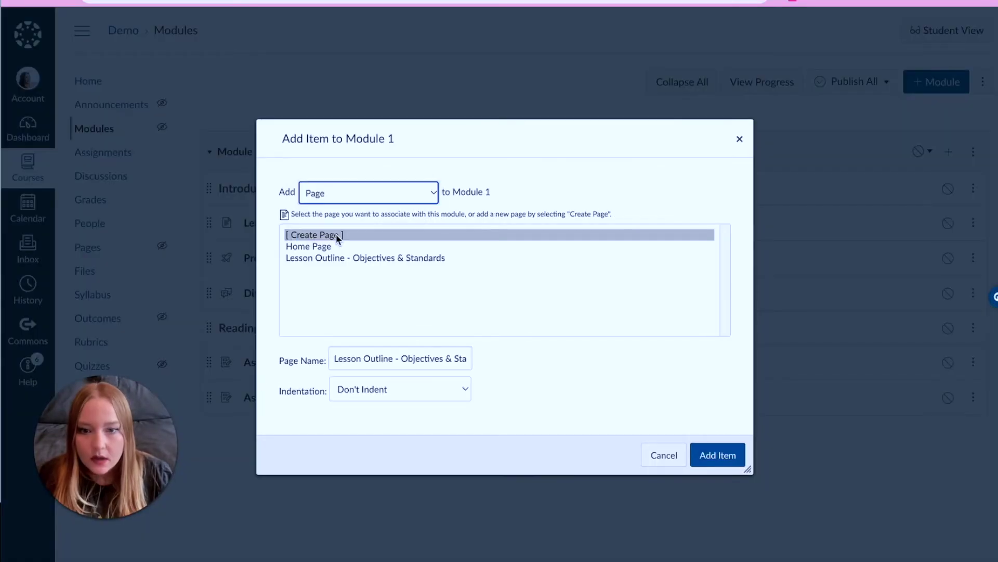
type("Reading #1")
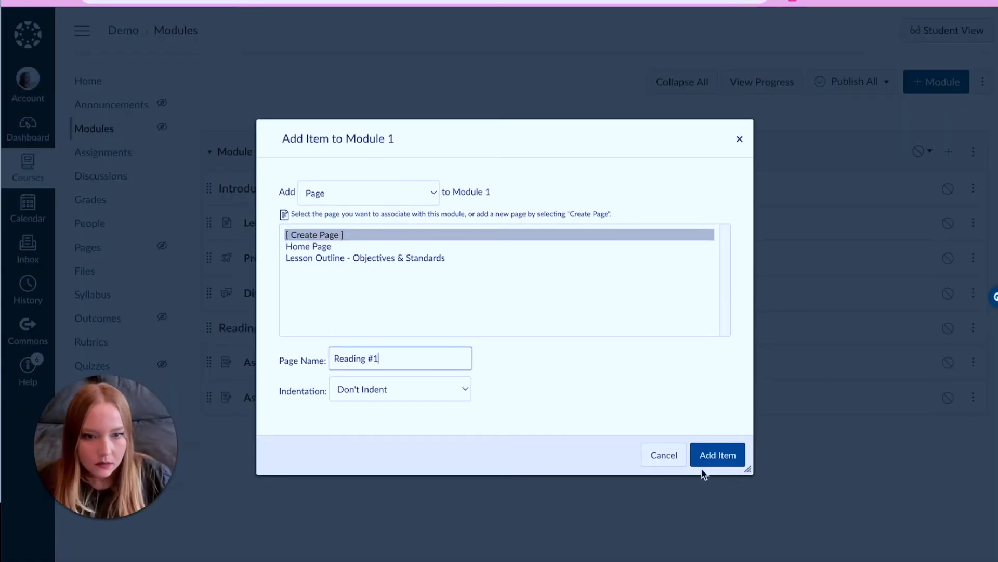
left_click(707, 463)
Step: Add an 'Activities' text header to Module 1
left_click(949, 151)
left_click(369, 192)
left_click(354, 222)
type("Acti")
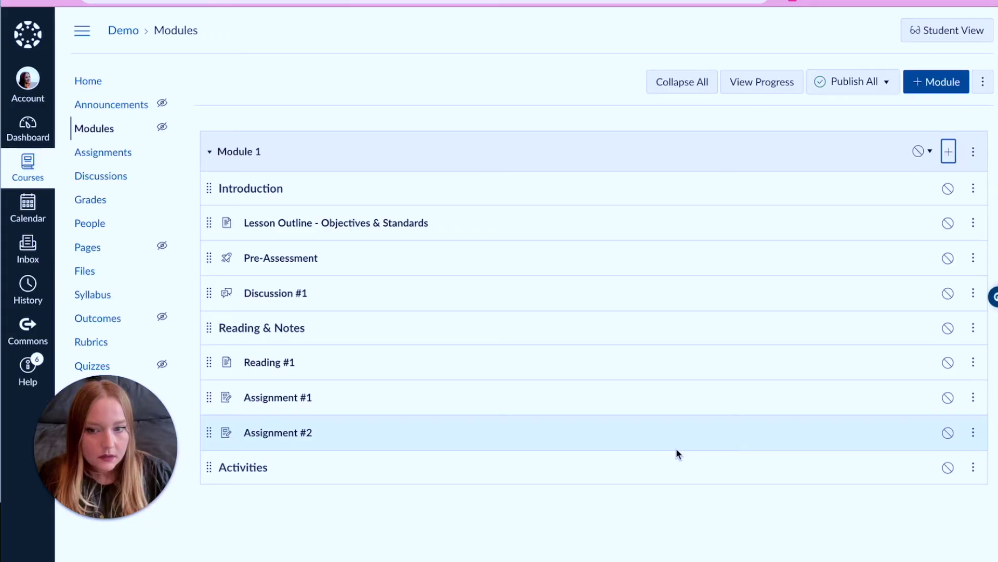
left_click(962, 397)
Step: Duplicate Assignment #1 twice and rename the copies Activity 1 and Activity 2
left_click(894, 239)
left_click(963, 501)
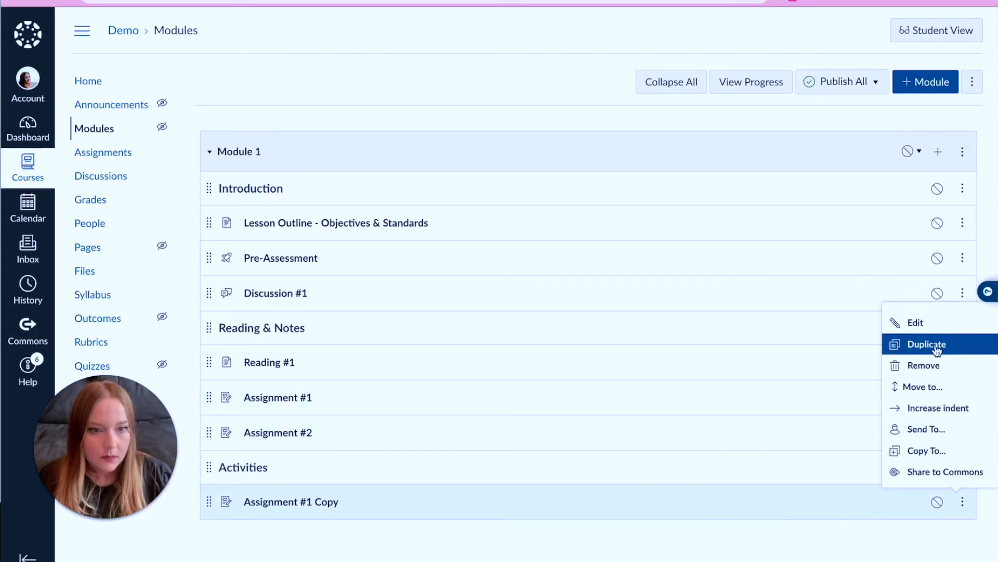
left_click(927, 344)
left_click(915, 322)
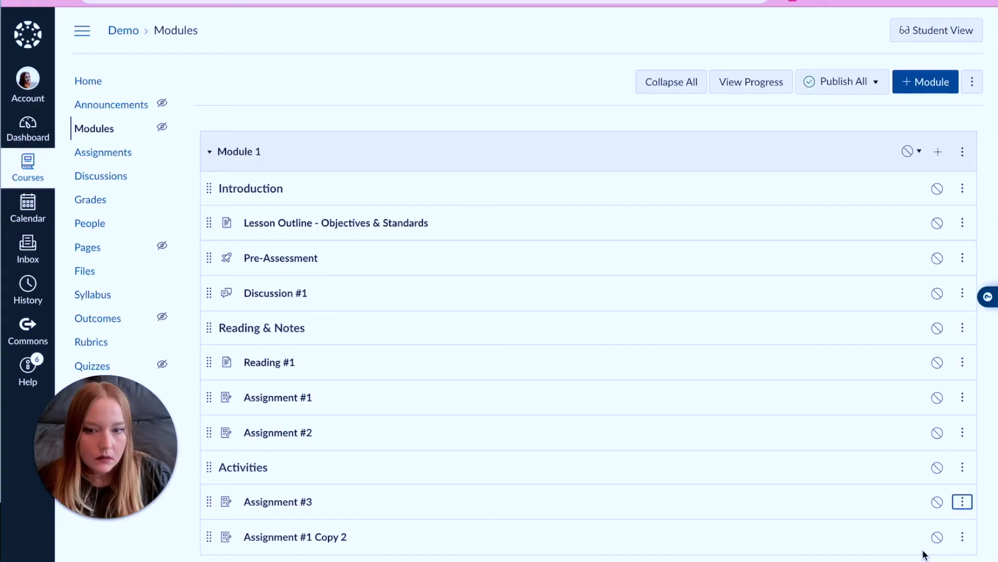
left_click(963, 536)
left_click(915, 357)
type("Activitie")
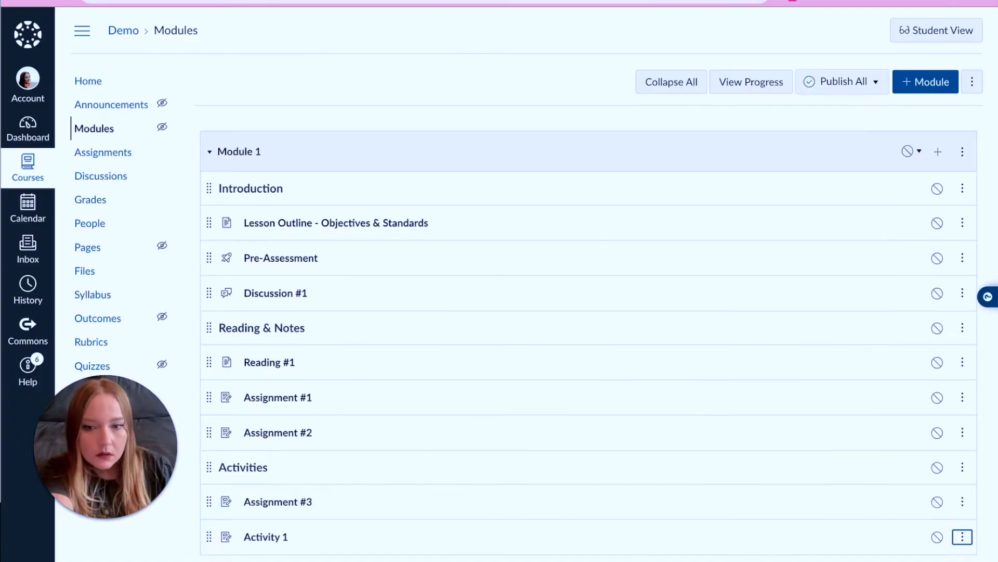
left_click(963, 501)
left_click(915, 322)
type("Activity 2")
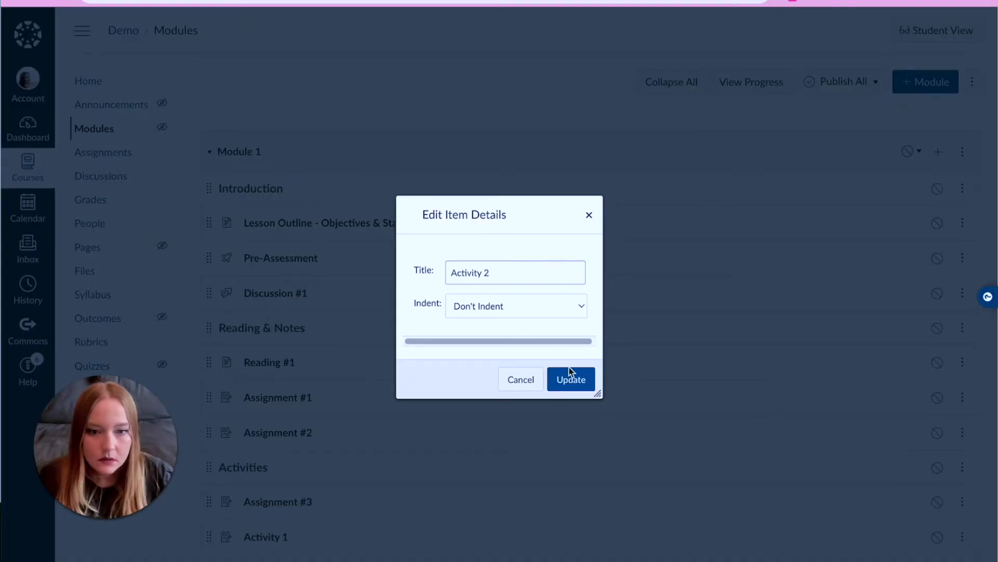
left_click(571, 379)
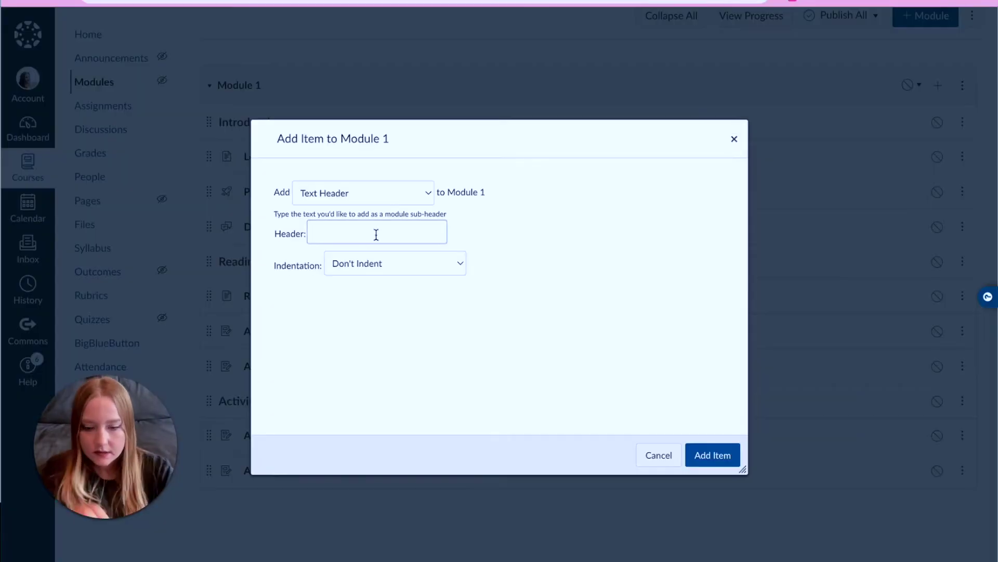
Step: Add an 'Assessments' header and a 'Post-Assessment' quiz to Module 1
type("Assessments")
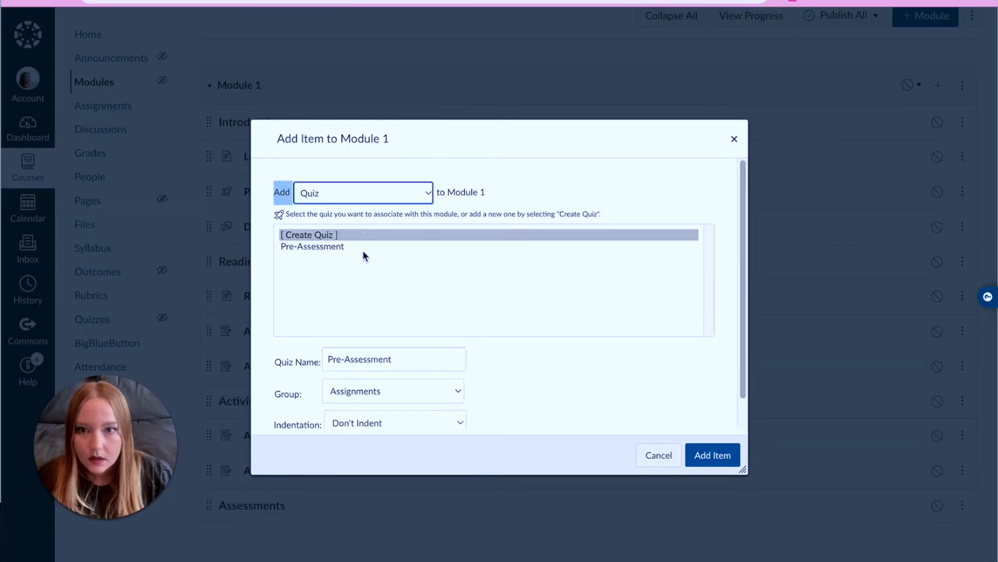
double_click(332, 359)
type("Post-Assessment")
left_click(712, 455)
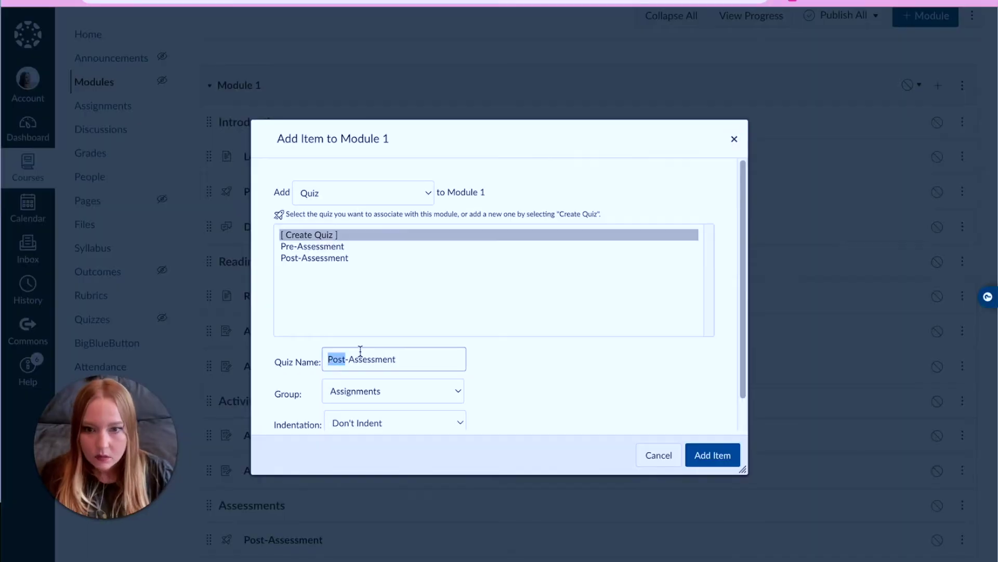
Step: Add a 'Lesson Quiz - Summative' quiz and a 'You Completed the Lesson!' page
key("ctrl+a")
type("Lesson Quiz - Summative")
left_click(363, 193)
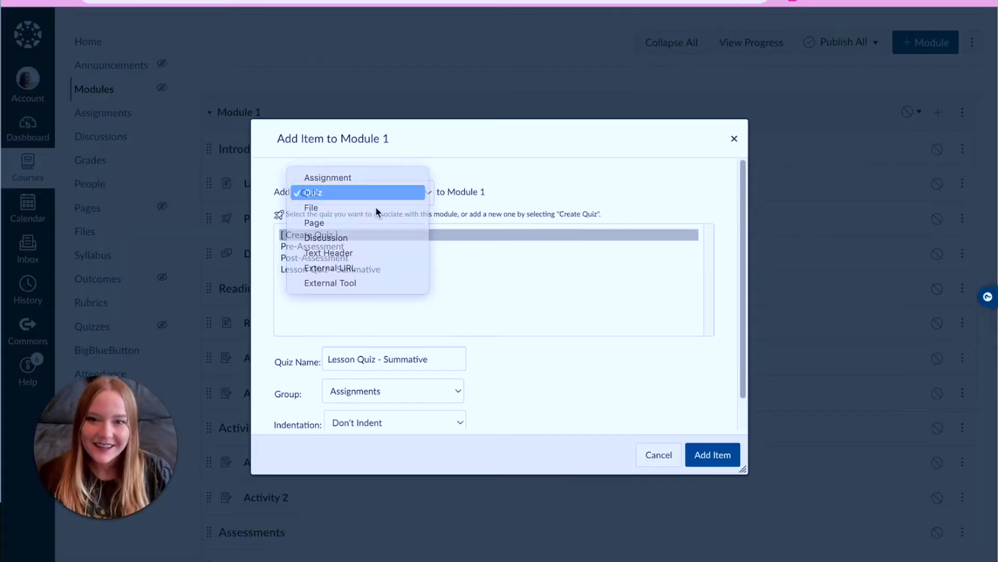
left_click(314, 223)
triple_click(381, 357)
type("You Completed the Lesson!")
left_click(713, 455)
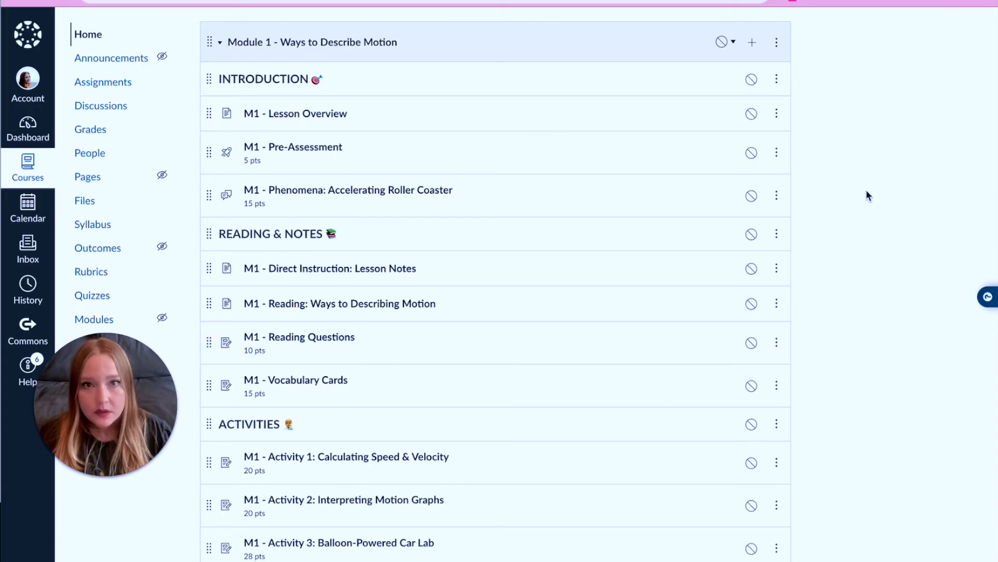
Step: Scroll the Ways to Describe Motion modules to the Teacher Answer Key Module templates
scroll(844, 224, "up", 8)
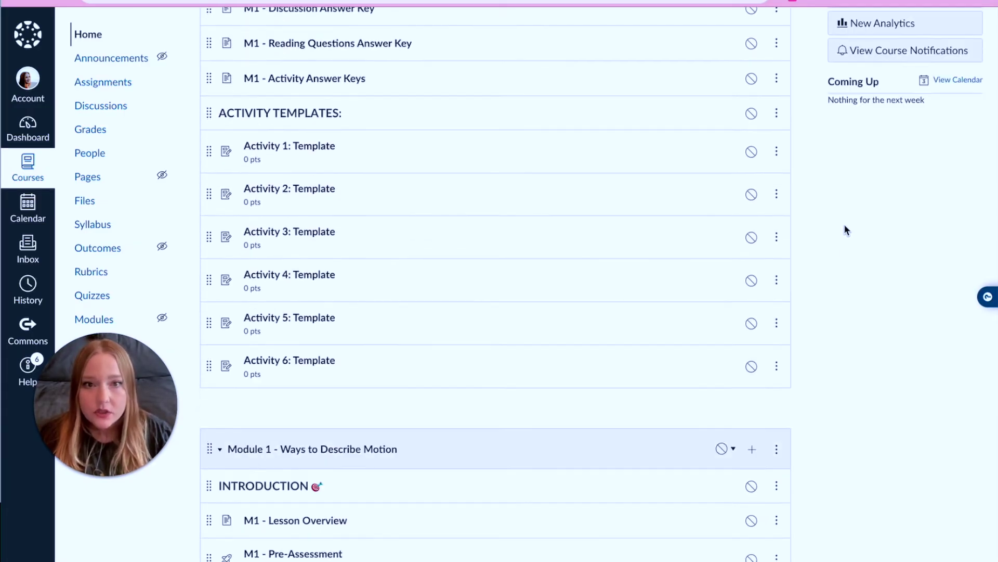
scroll(844, 224, "up", 6)
scroll(826, 213, "down", 3)
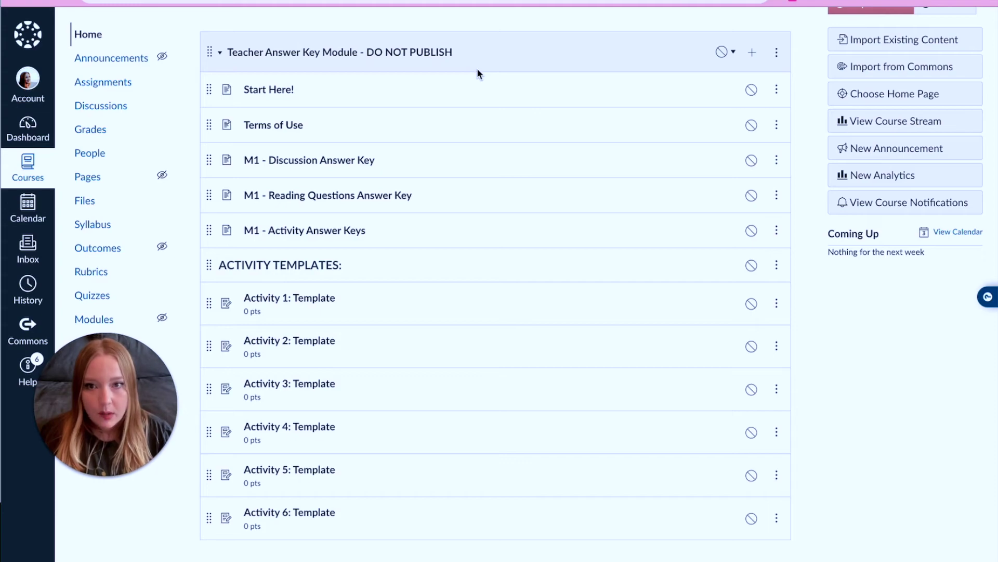
scroll(271, 101, "down", 1)
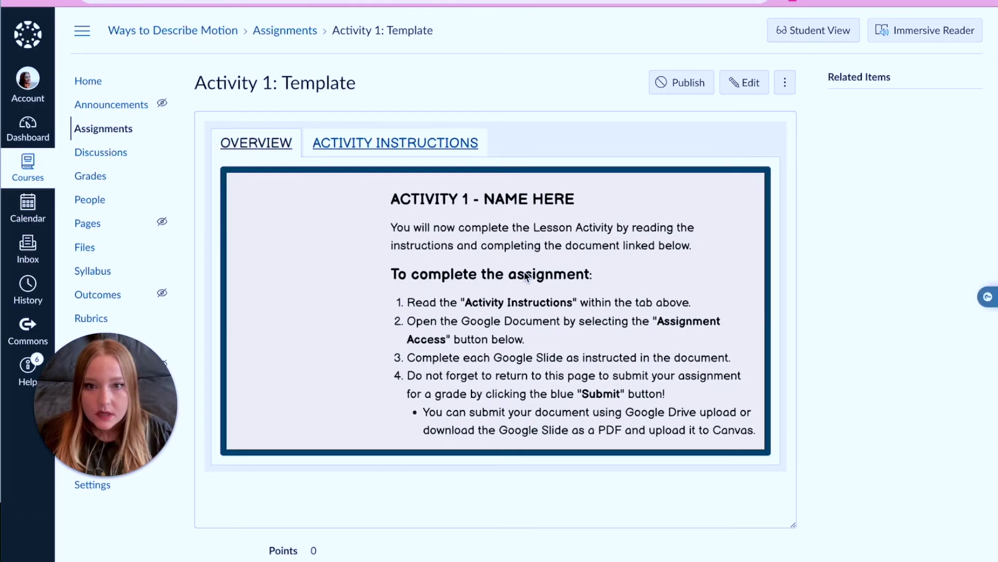
Step: Duplicate Activity 1: Template and drag the copy into Module 1 - Ways to Describe Motion
scroll(835, 142, "down", 1)
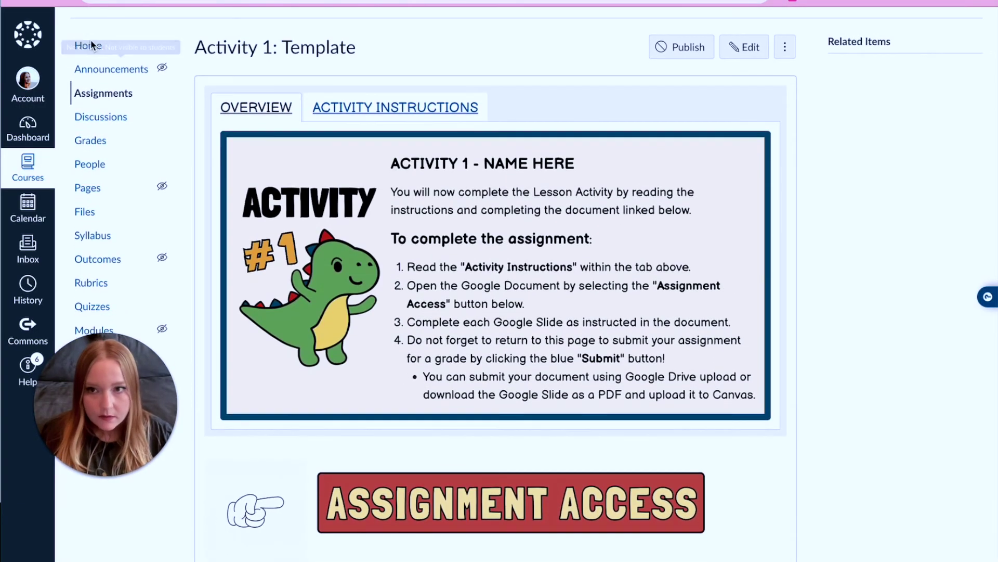
scroll(715, 343, "down", 1)
scroll(715, 343, "down", 1)
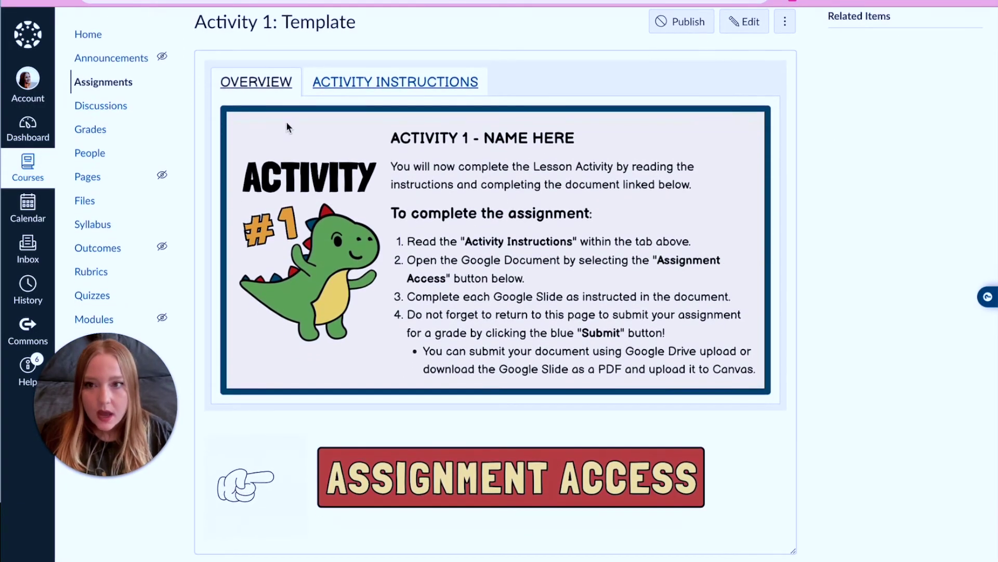
left_click(85, 41)
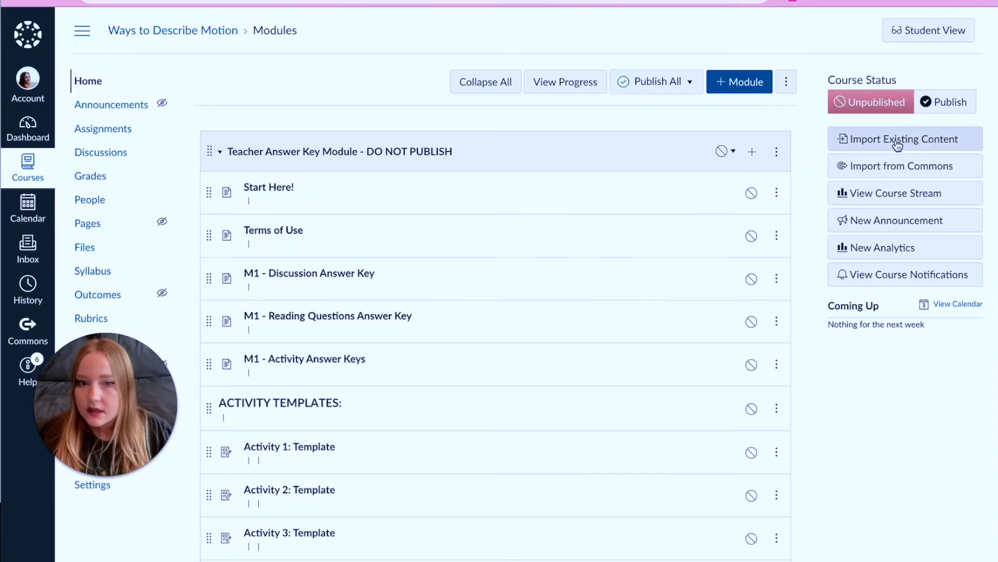
scroll(746, 299, "down", 4)
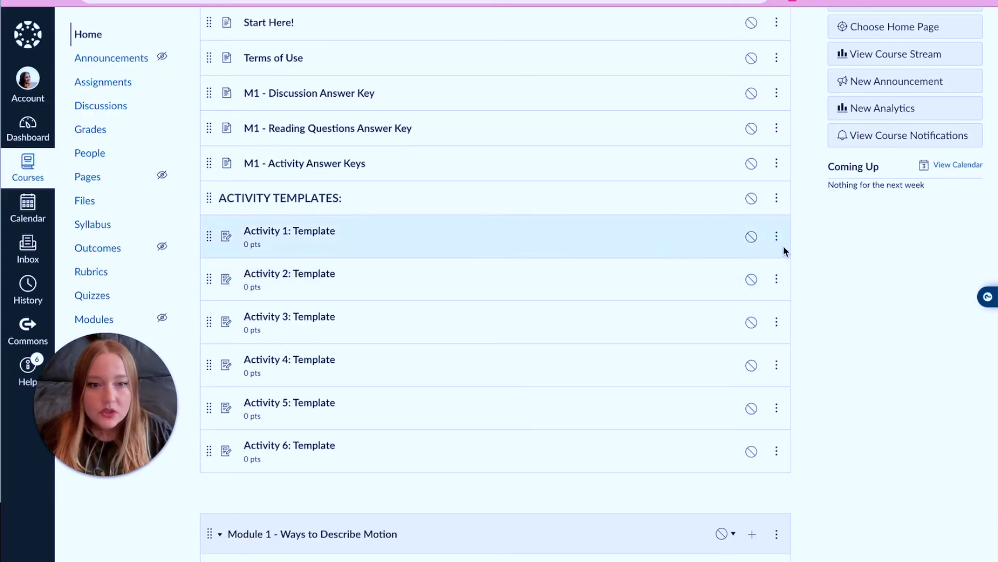
left_click(778, 240)
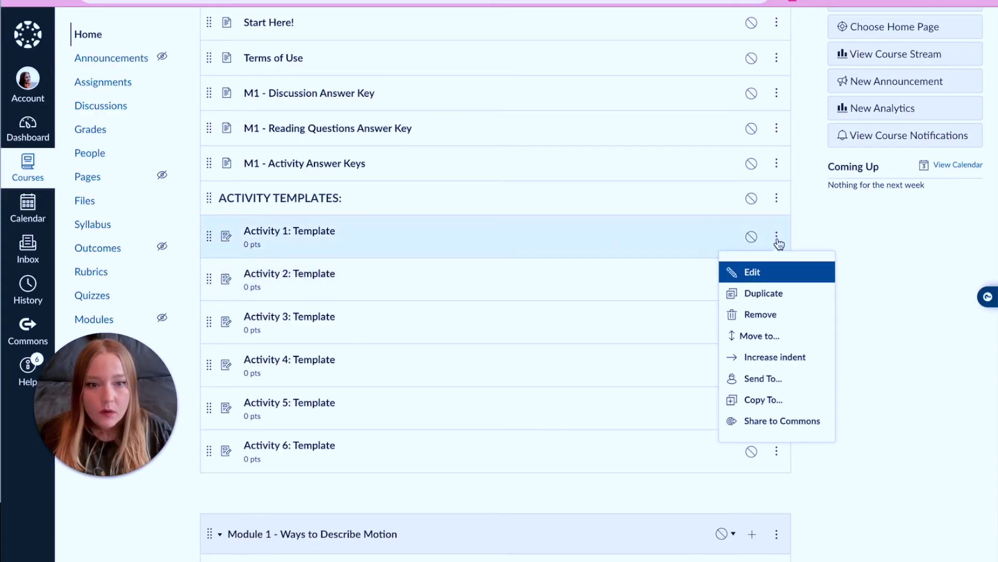
left_click(789, 294)
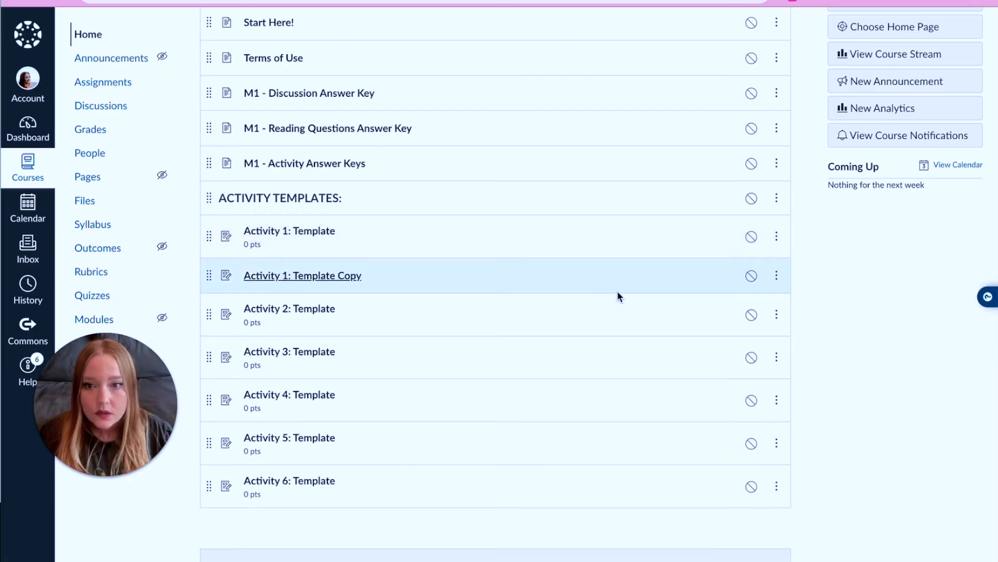
scroll(572, 276, "down", 3)
left_click_drag(217, 122, 211, 426)
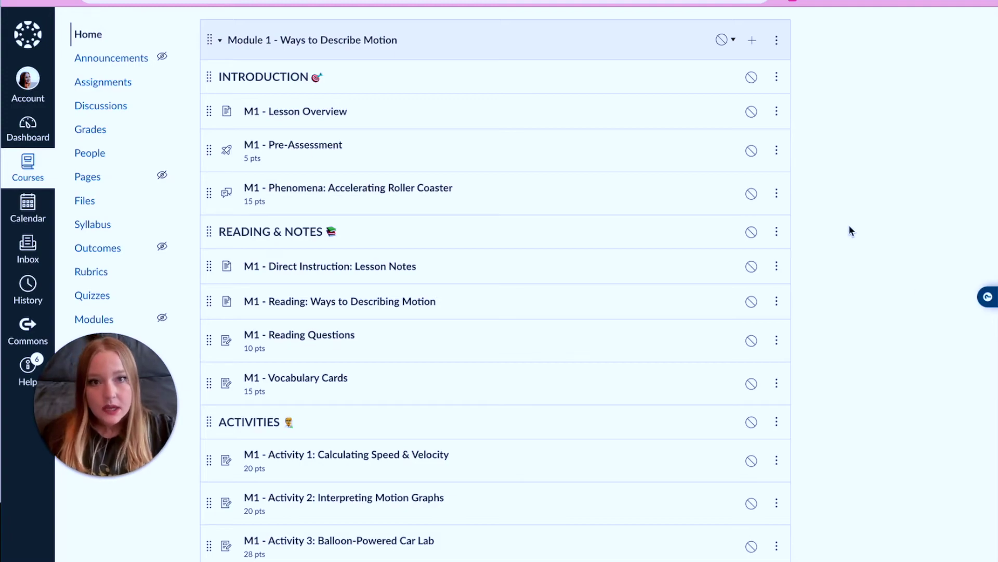
Step: Open the Edit Module Settings dialog for Module 1 - Ways to Describe Motion
left_click(779, 42)
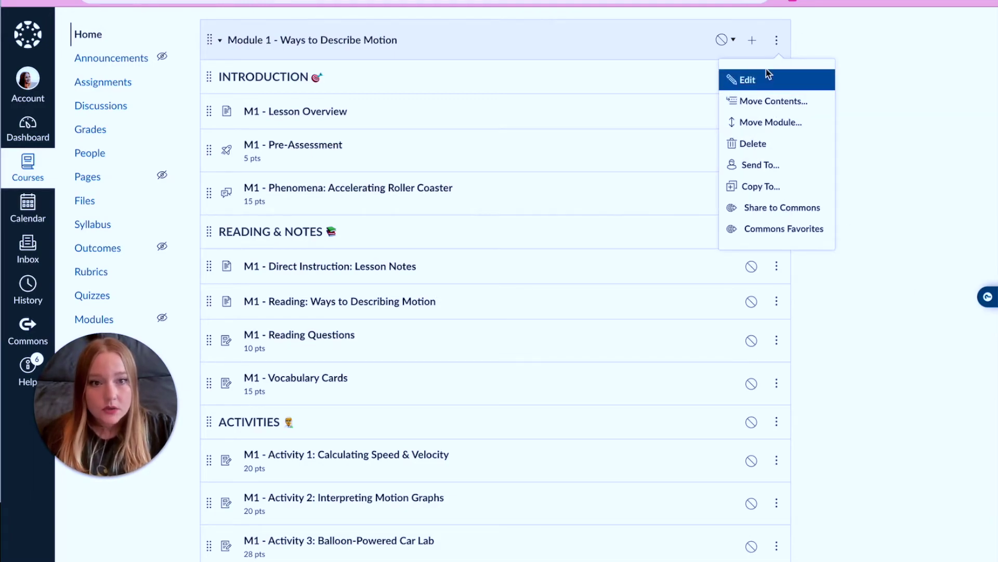
left_click(766, 80)
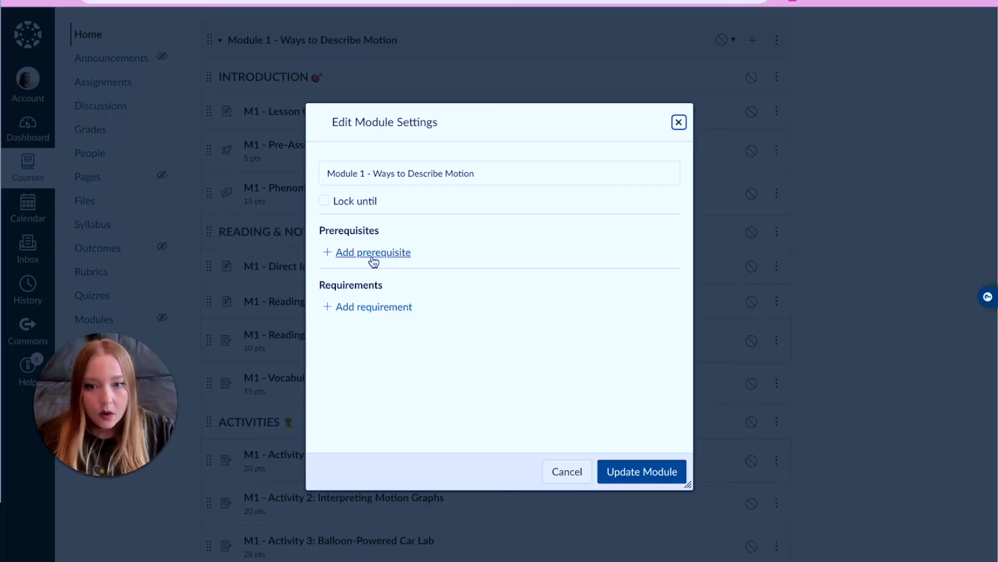
Step: Add a requirement to view M1 - Lesson Overview, leave sequential order off, and add a prerequisite slot
left_click(375, 309)
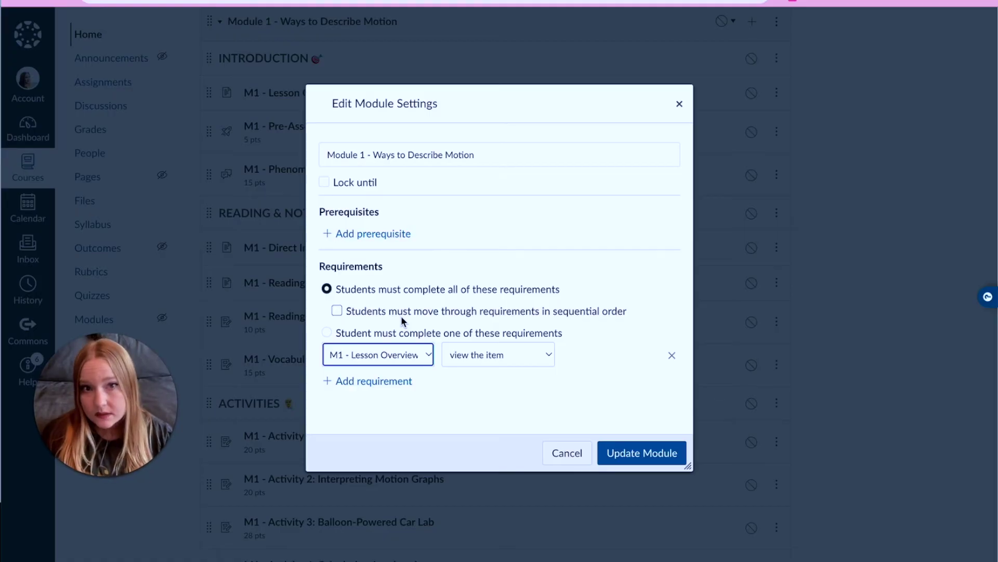
left_click(337, 311)
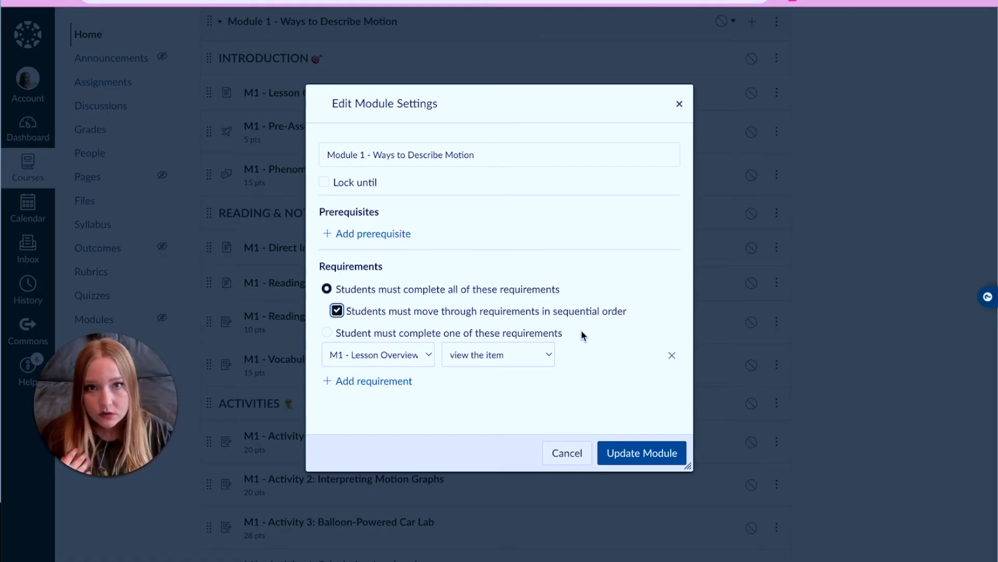
left_click(341, 312)
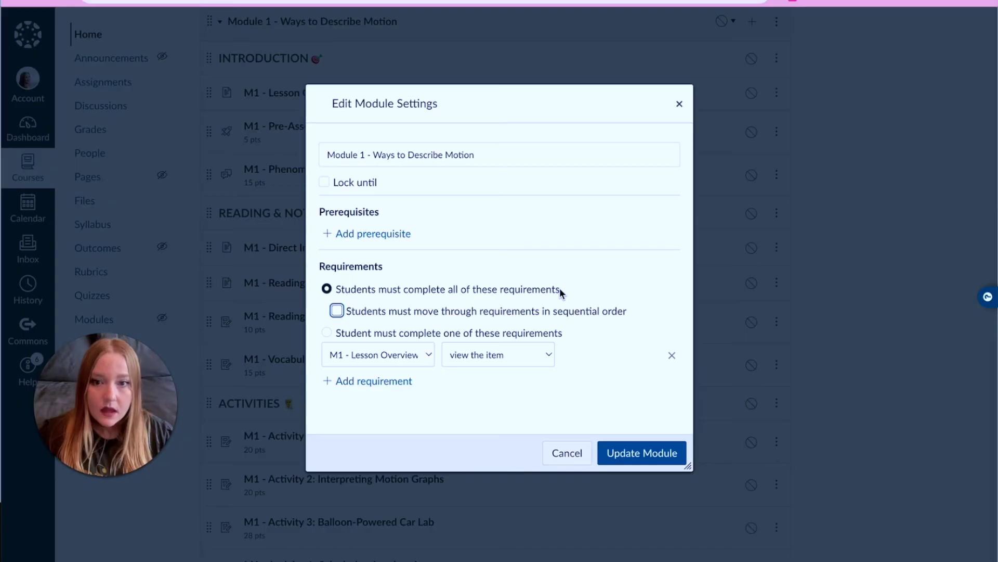
left_click(374, 235)
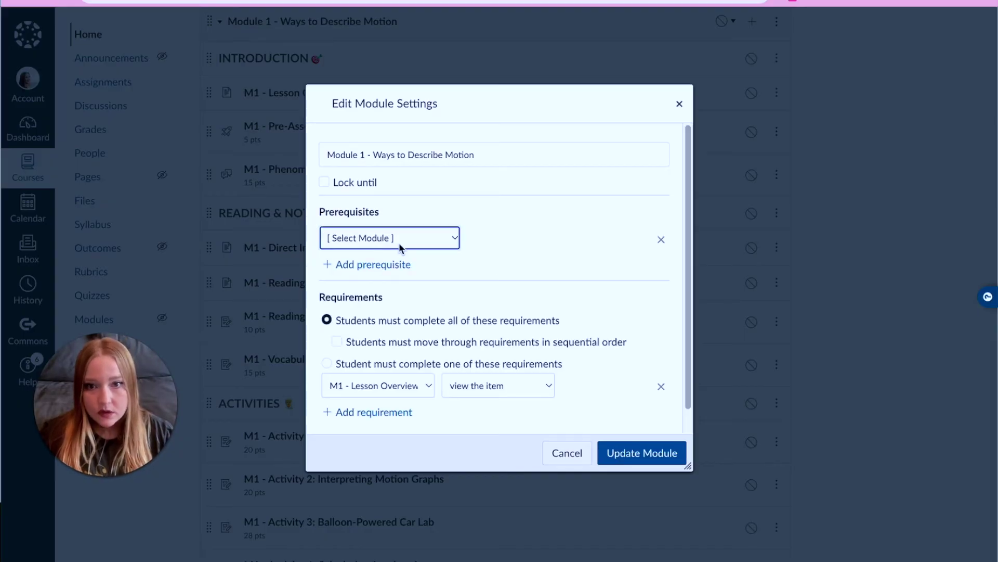
Step: Set Module 1's single prerequisite to Teacher Answer Key Module
left_click(416, 269)
left_click(457, 276)
left_click(531, 272)
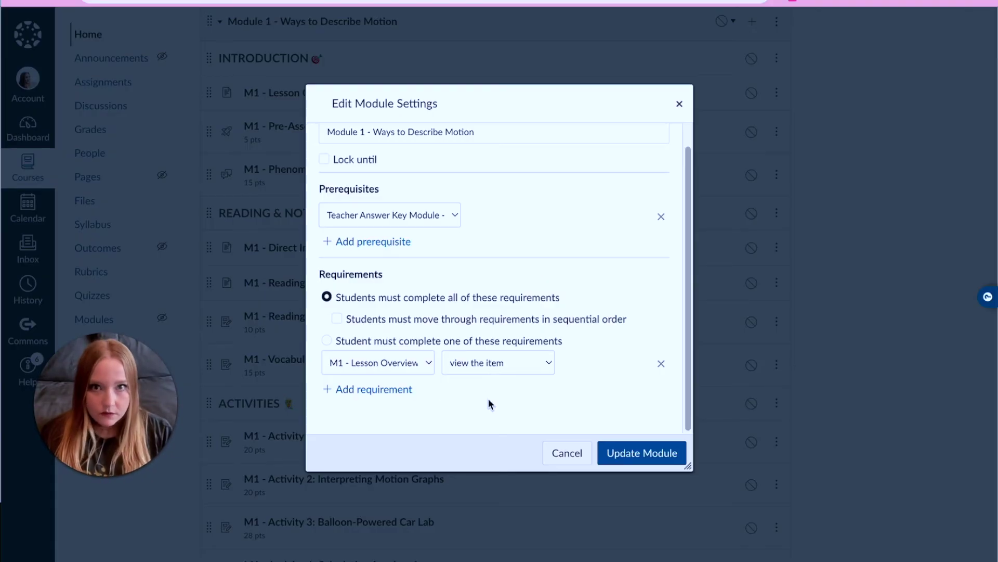
scroll(469, 436, "down", 1)
scroll(469, 432, "down", 1)
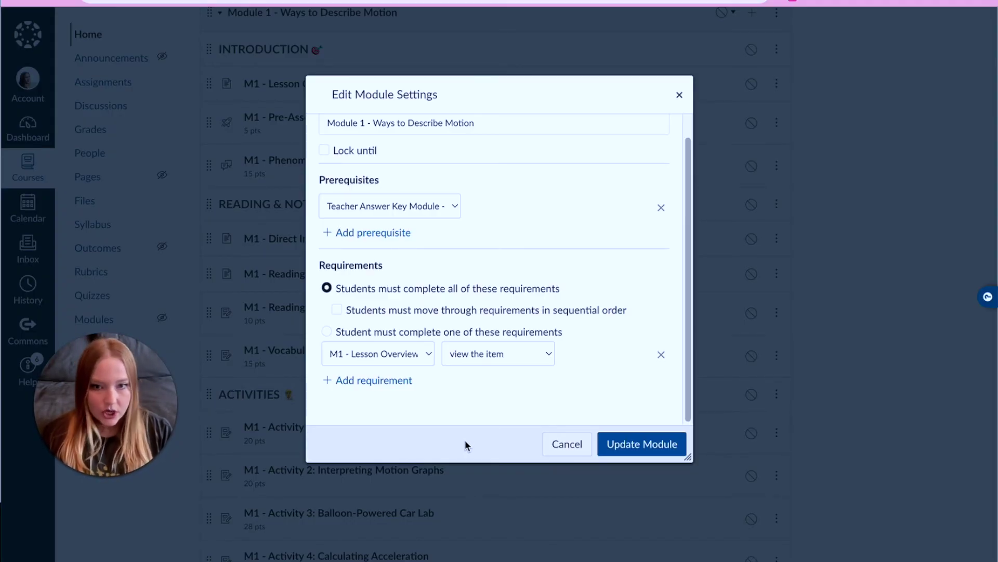
Step: Change the M1 - Lesson Overview requirement to 'mark as done' and add a second requirement row
left_click(379, 360)
left_click(509, 360)
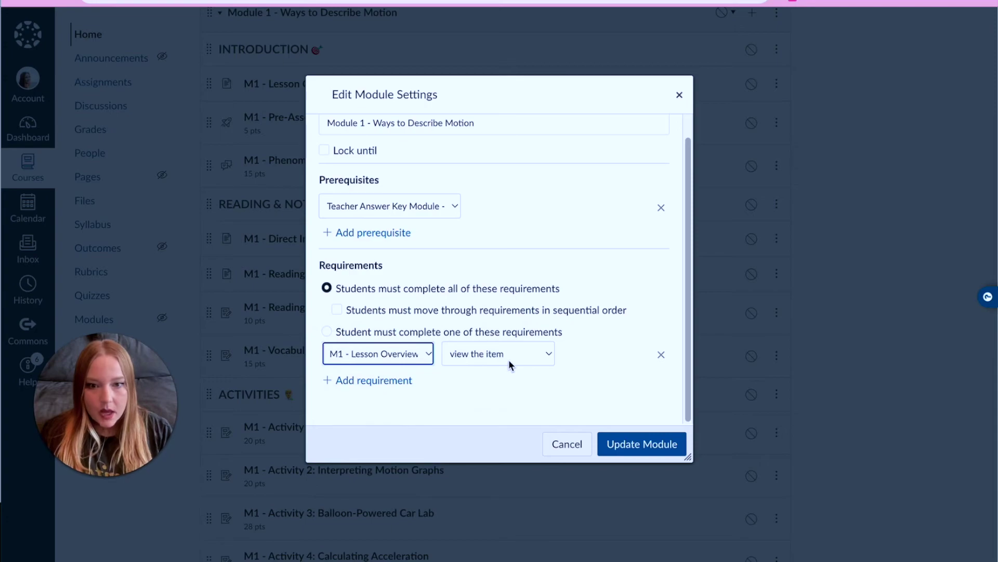
left_click(508, 359)
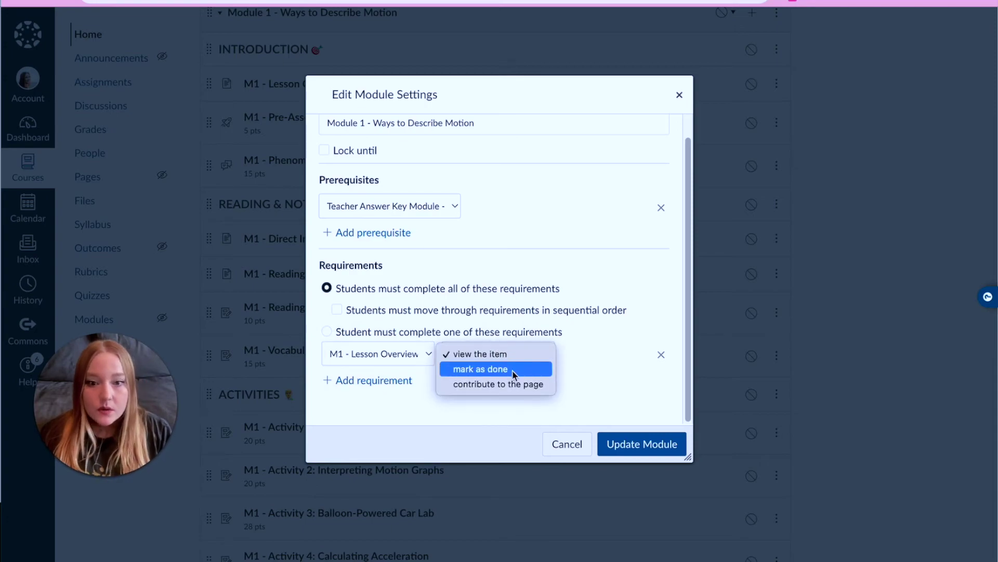
left_click(513, 370)
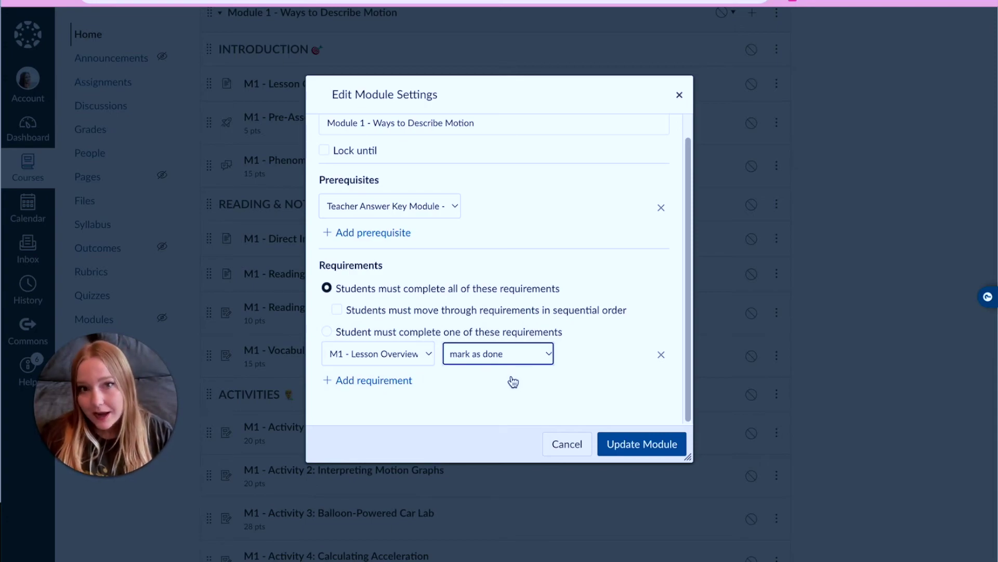
left_click(385, 381)
Step: Set the second requirement to submit M1 - Pre-Assessment
scroll(393, 358, "down", 1)
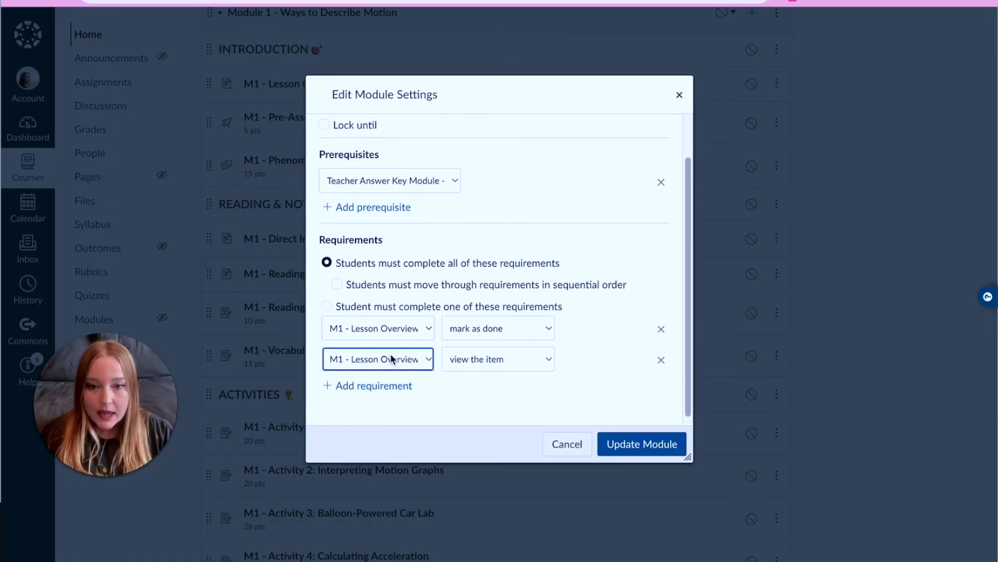
left_click(391, 358)
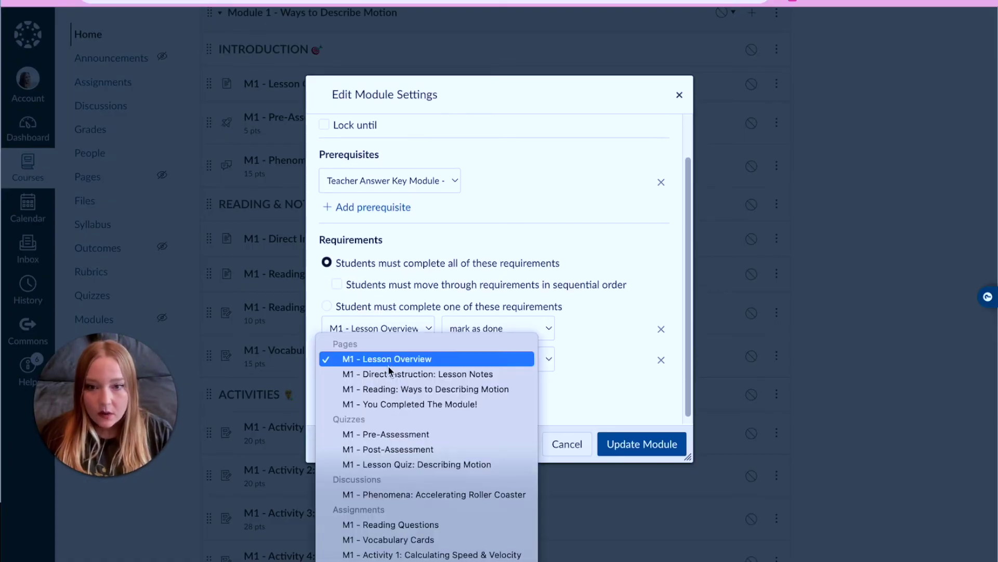
left_click(477, 434)
left_click(479, 366)
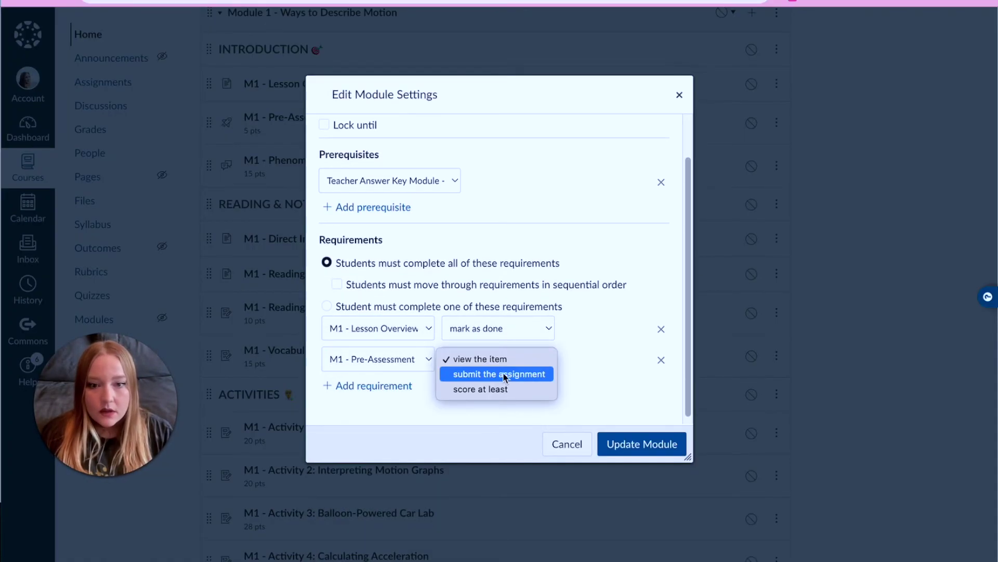
left_click(532, 376)
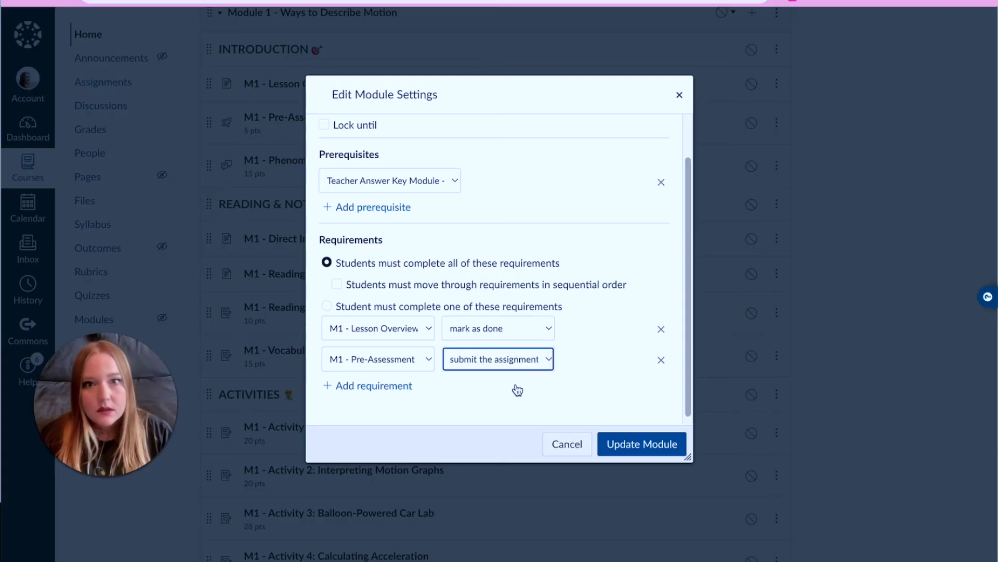
Step: Add a third requirement: contribute to the Phenomena discussion
left_click(395, 385)
left_click(413, 358)
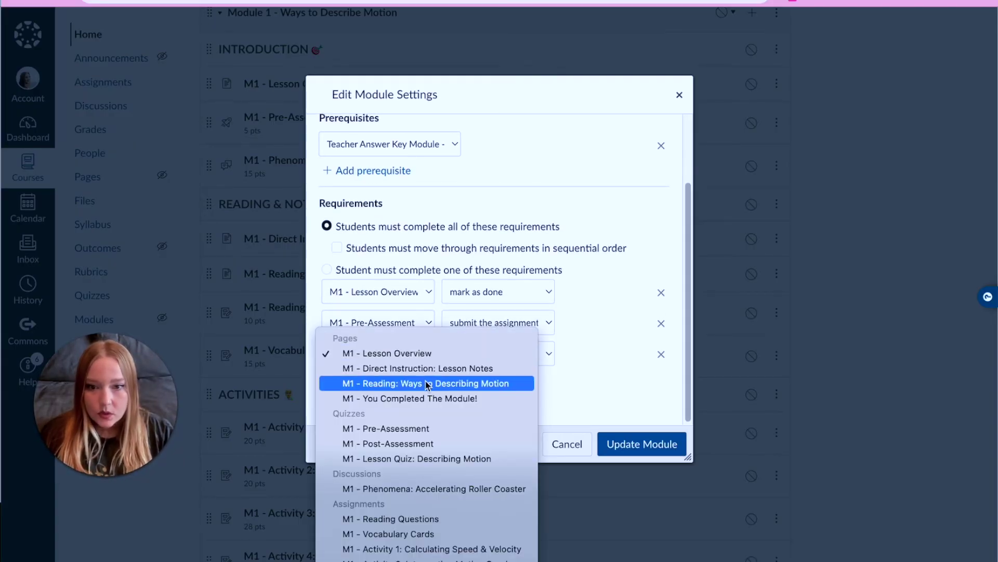
left_click(439, 491)
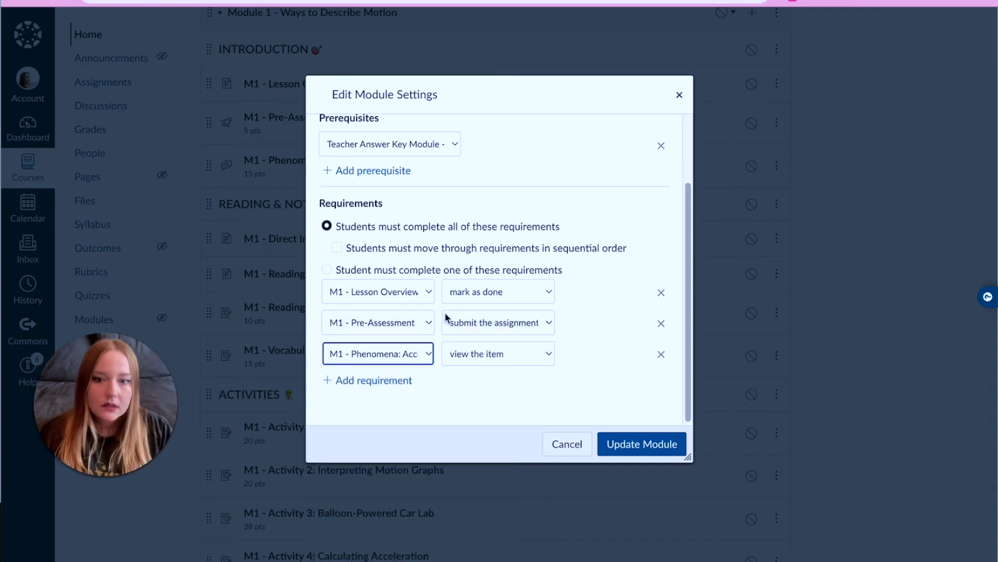
left_click(506, 359)
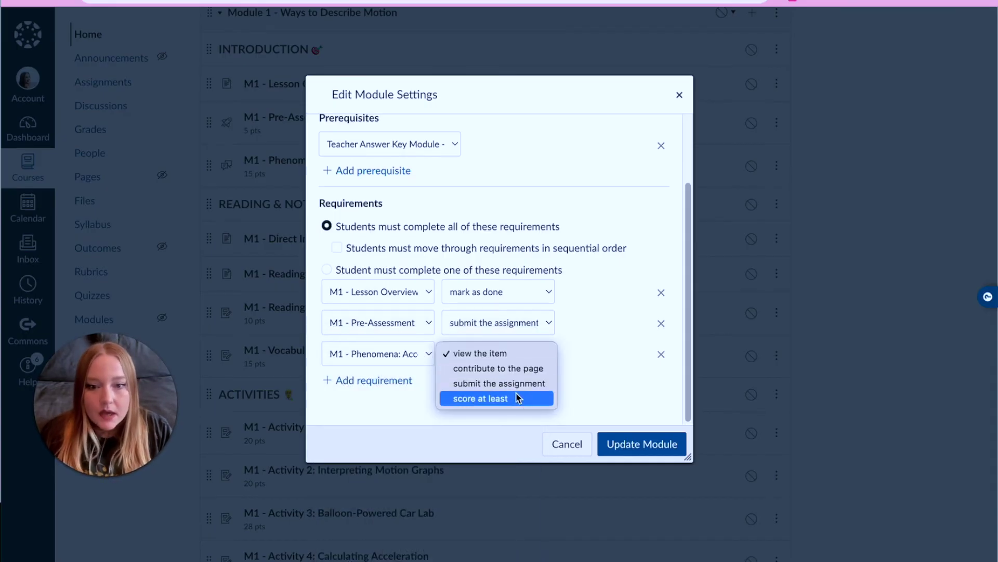
left_click(503, 386)
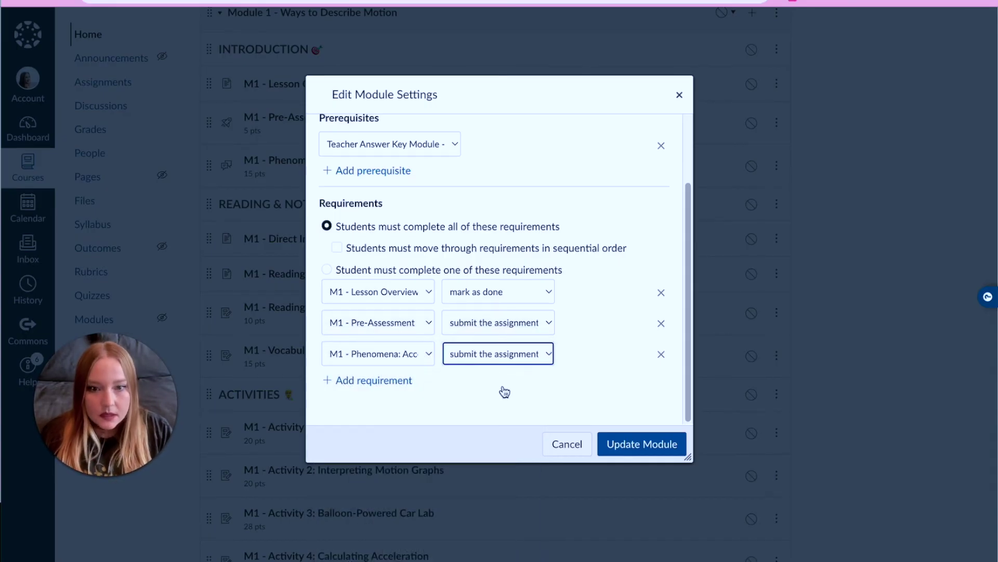
left_click(493, 346)
left_click(495, 338)
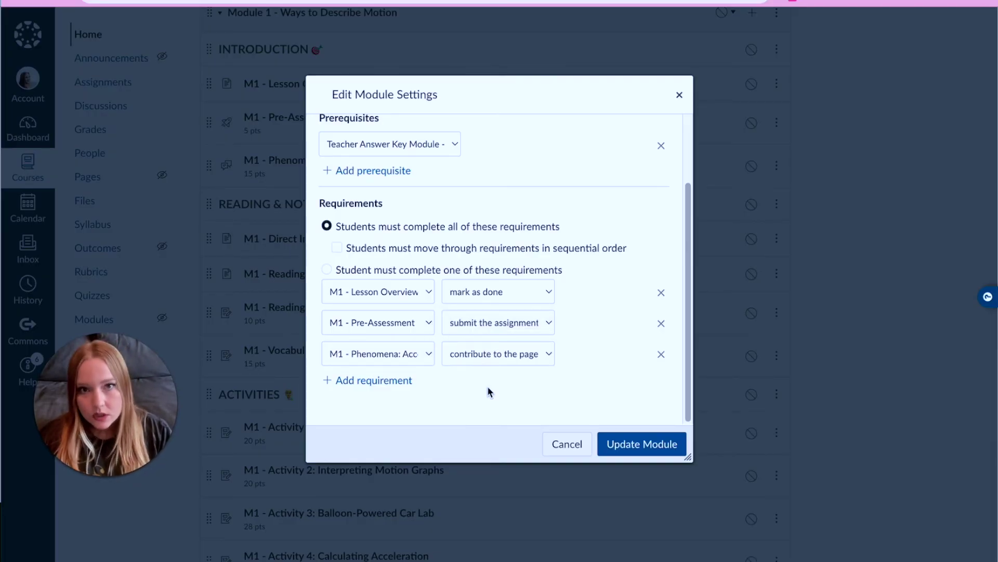
Step: Add a fourth requirement to score at least 7.5 on M1 - Reading Questions and update the module
left_click(408, 382)
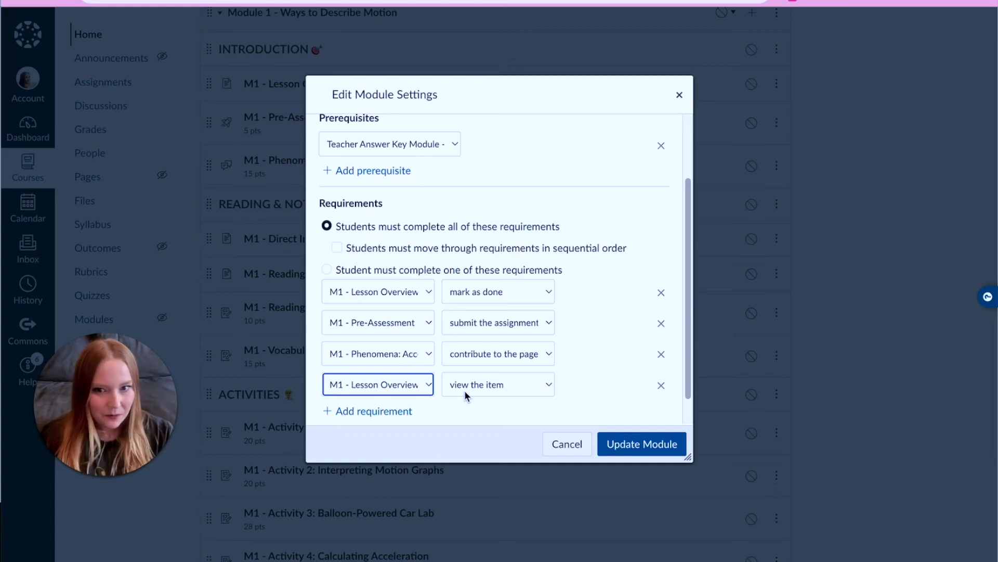
key("space")
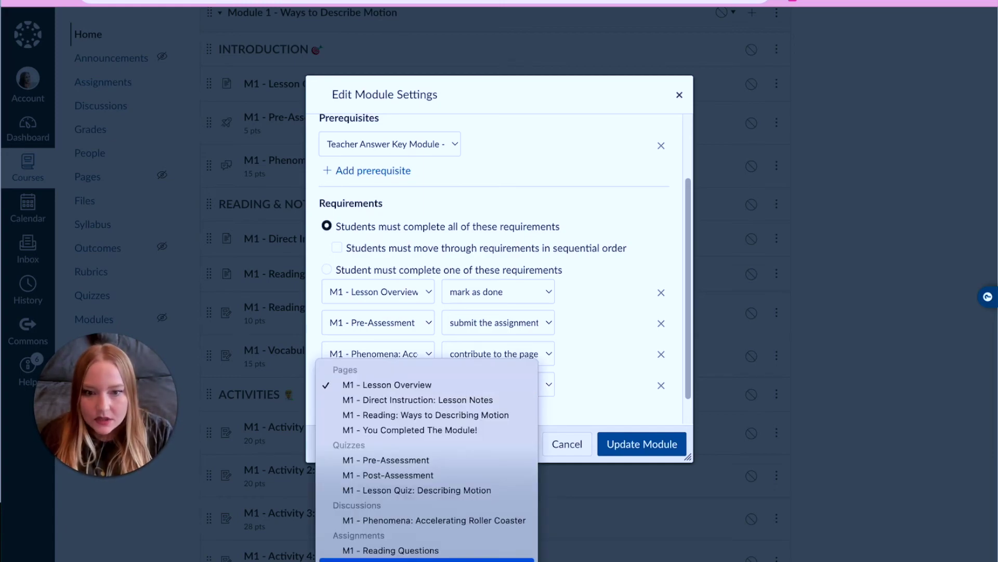
key("Return")
scroll(593, 330, "down", 1)
left_click(501, 355)
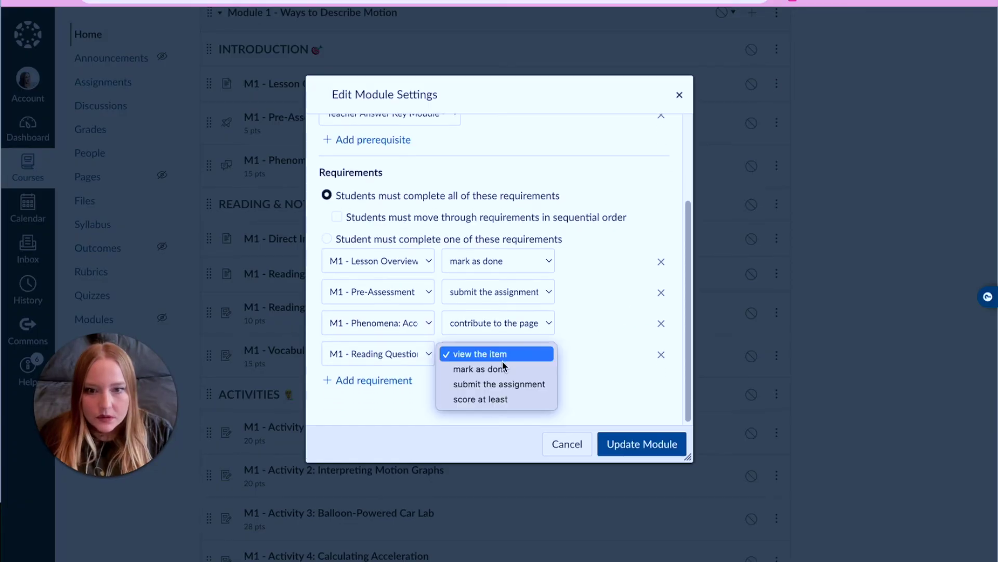
left_click(520, 399)
left_click(576, 351)
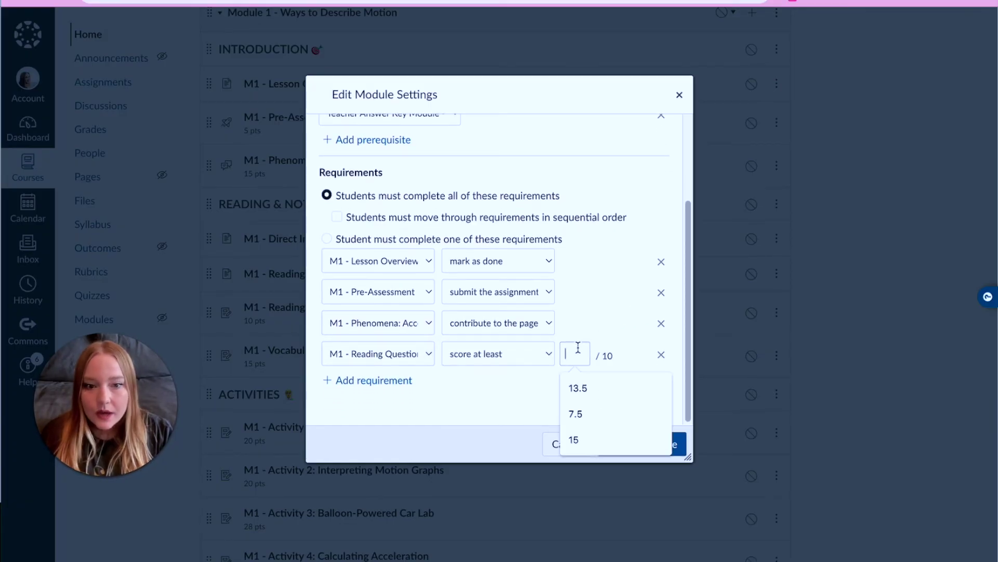
type("7.5")
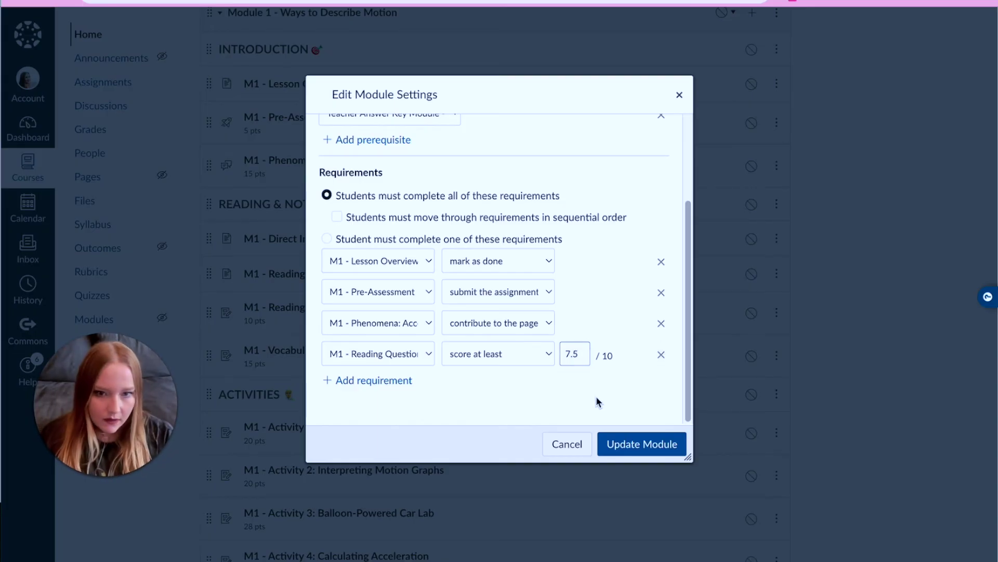
left_click(600, 398)
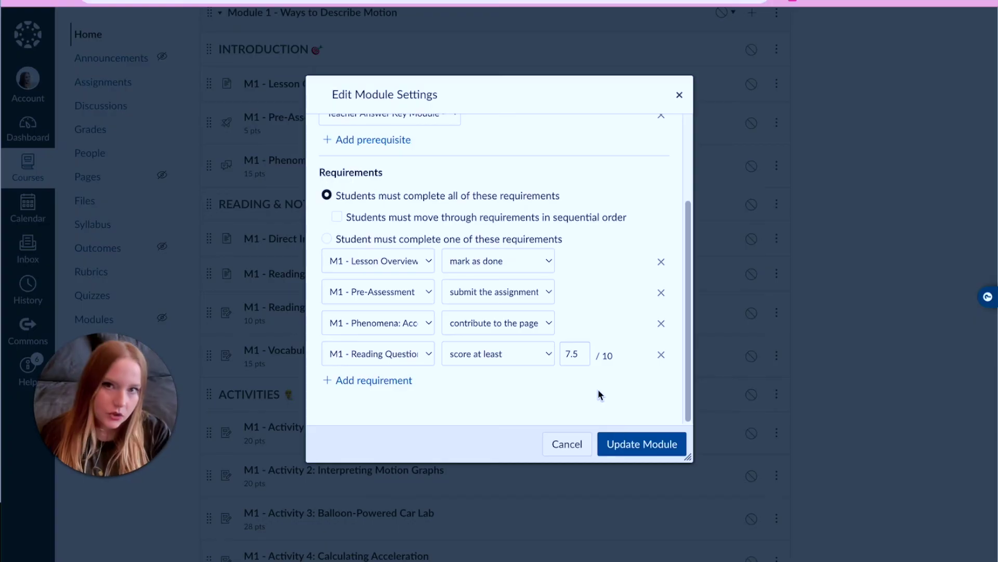
left_click(627, 445)
Step: Review Module 1's saved prerequisite and completion requirements on the Modules page
scroll(627, 447, "up", 2)
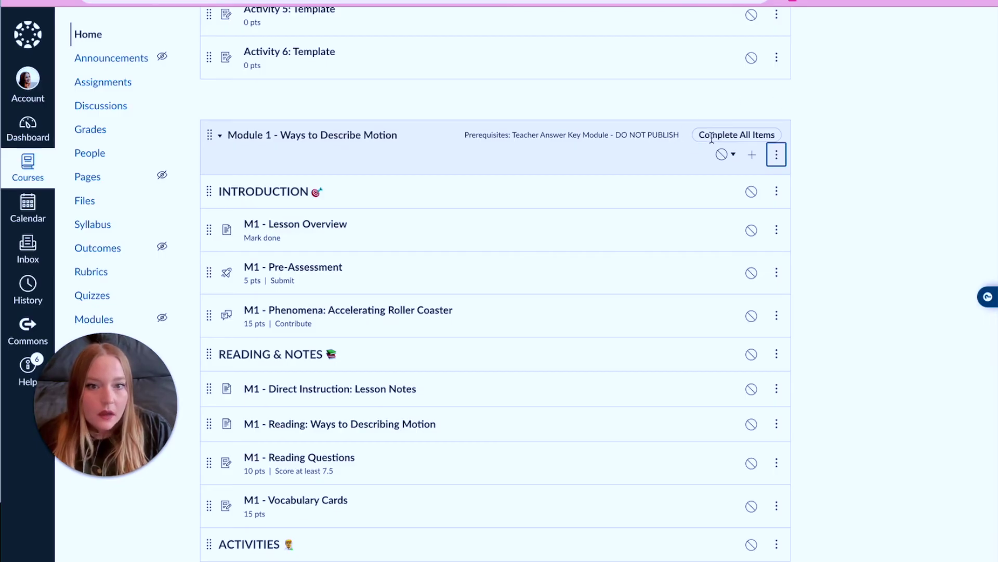
left_click_drag(464, 137, 663, 152)
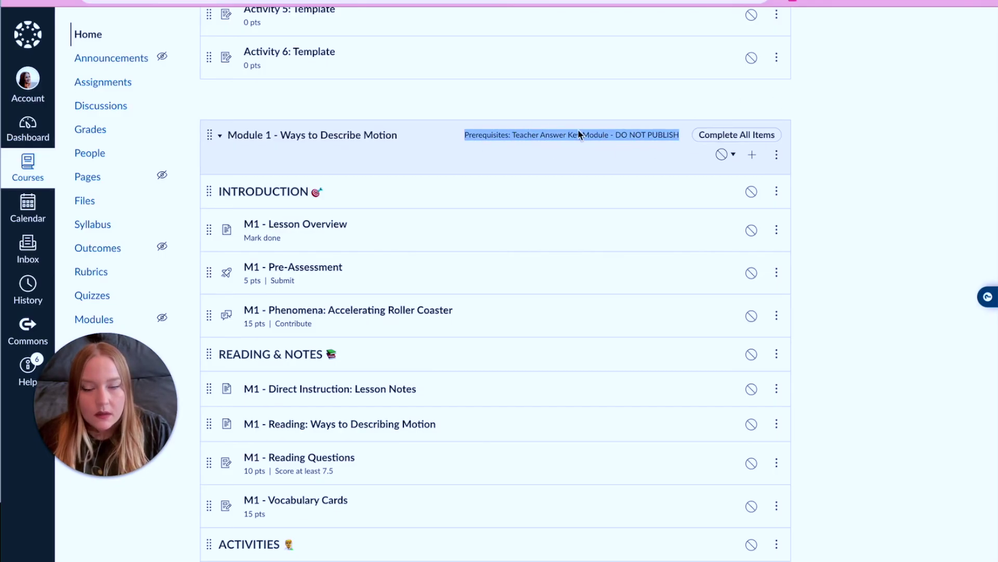
scroll(583, 138, "up", 10)
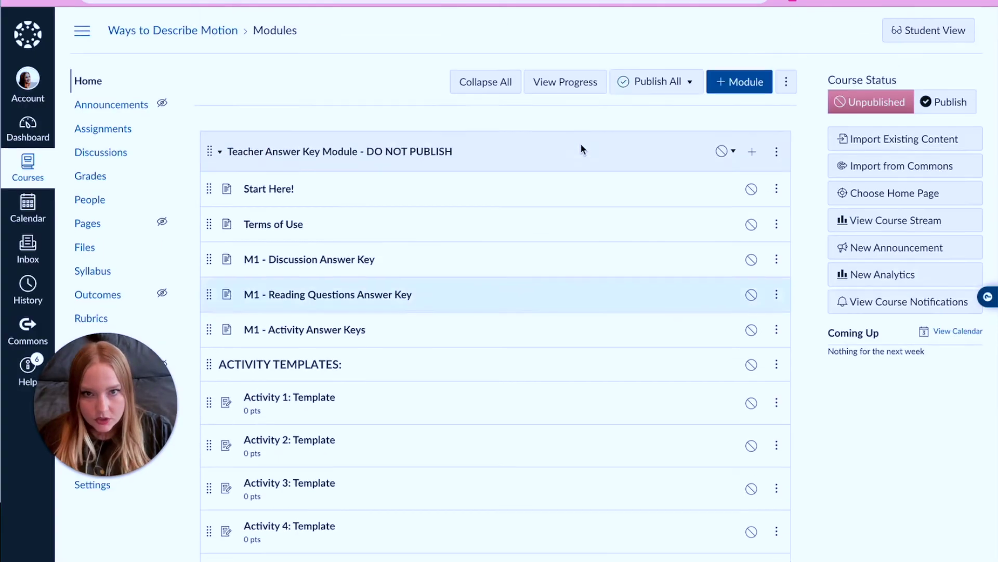
scroll(560, 240, "down", 2)
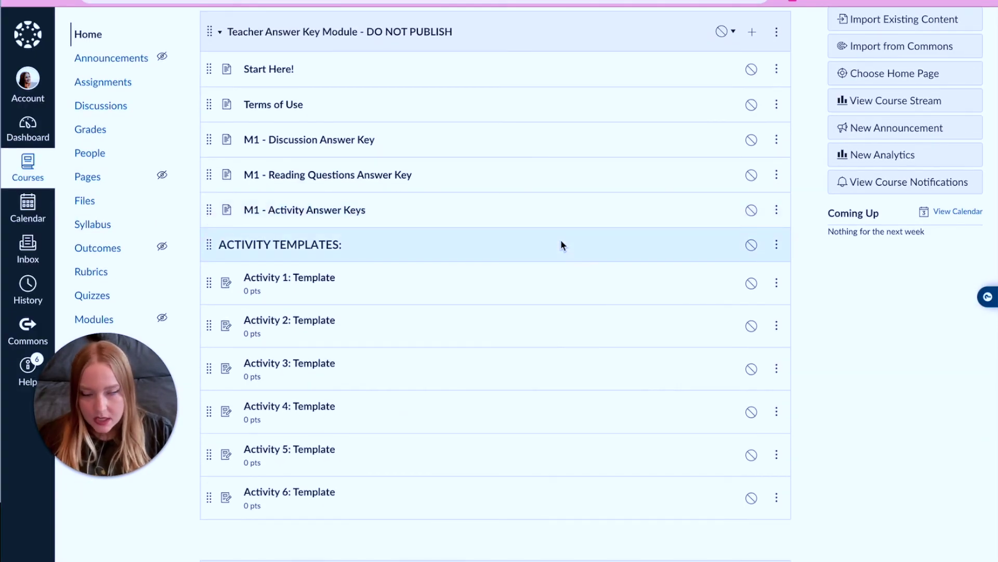
scroll(560, 245, "down", 6)
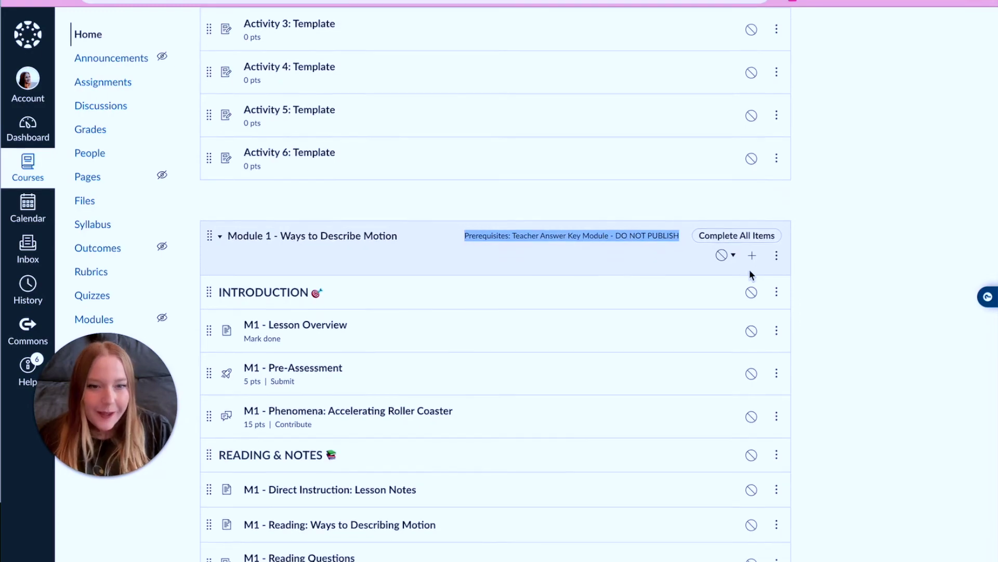
scroll(751, 274, "down", 3)
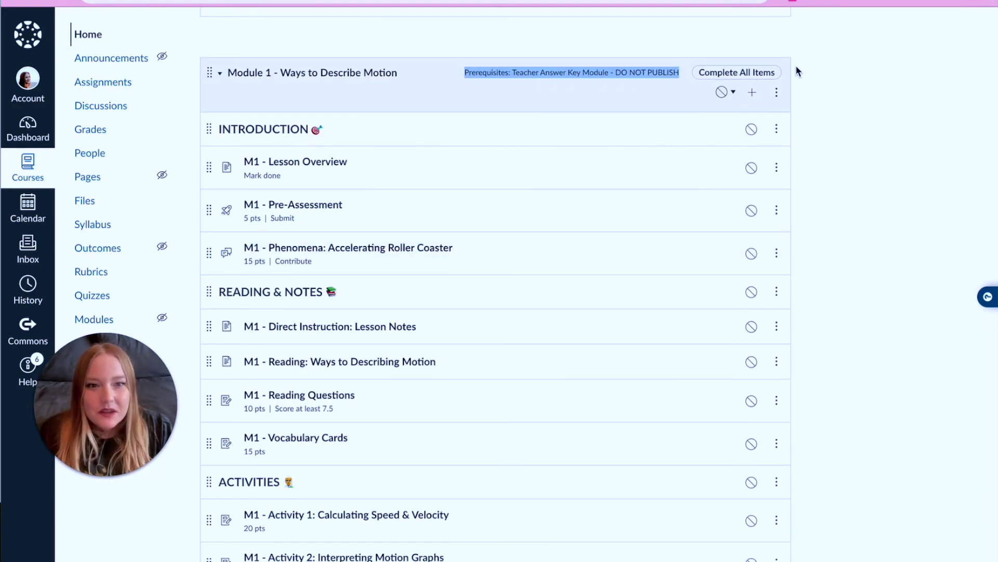
scroll(836, 281, "down", 1)
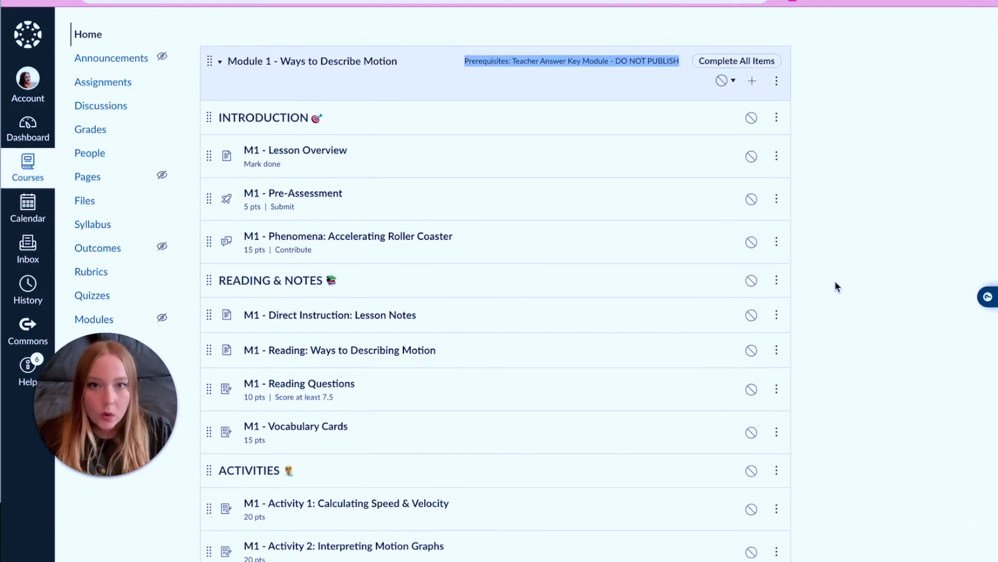
scroll(790, 283, "up", 2)
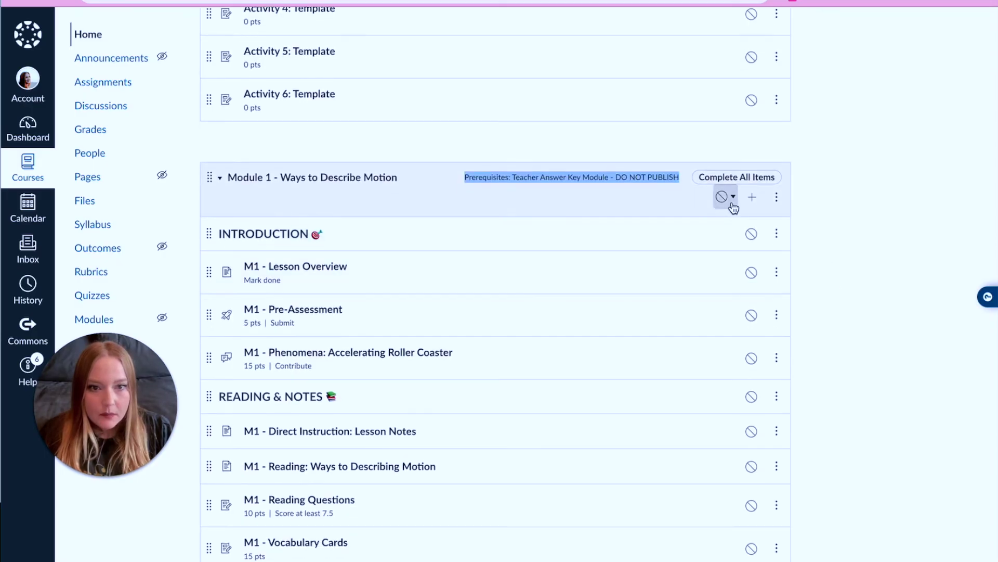
Step: Publish Module 1 and all its items, then switch to Student View
left_click(733, 197)
left_click(733, 227)
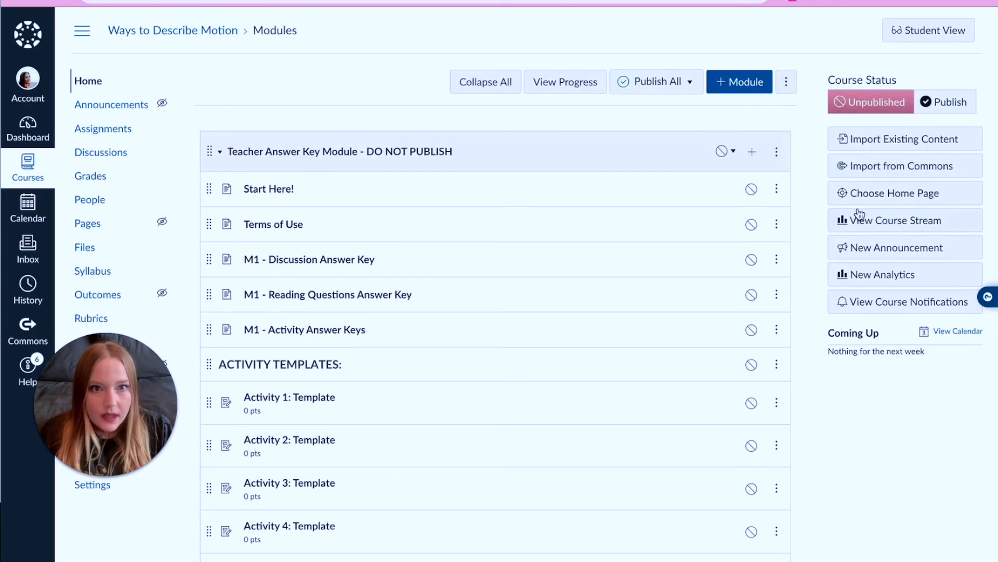
left_click(929, 30)
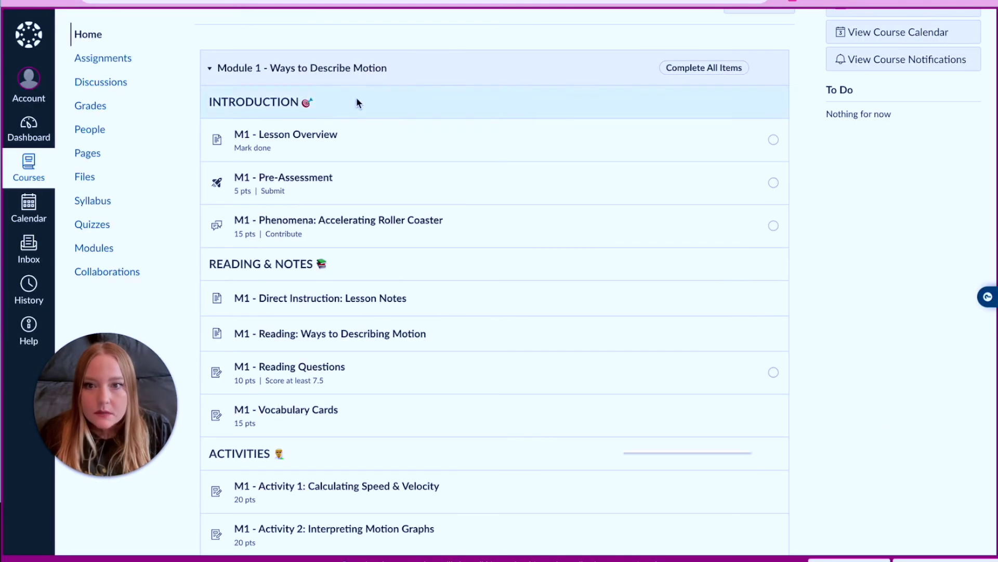
Step: As a student, mark M1 - Lesson Overview as done and return to the Module 1 list
left_click(304, 137)
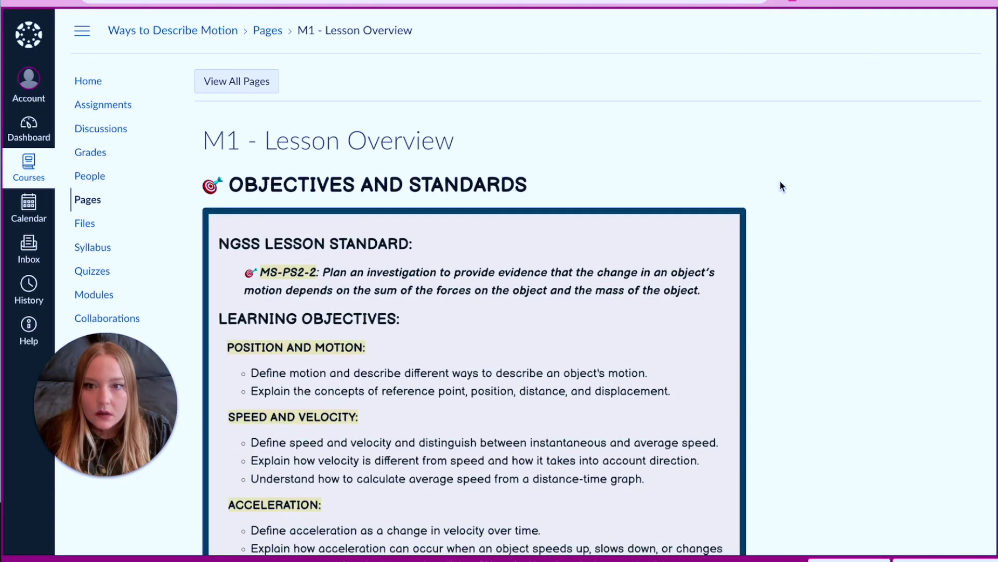
scroll(825, 273, "down", 3)
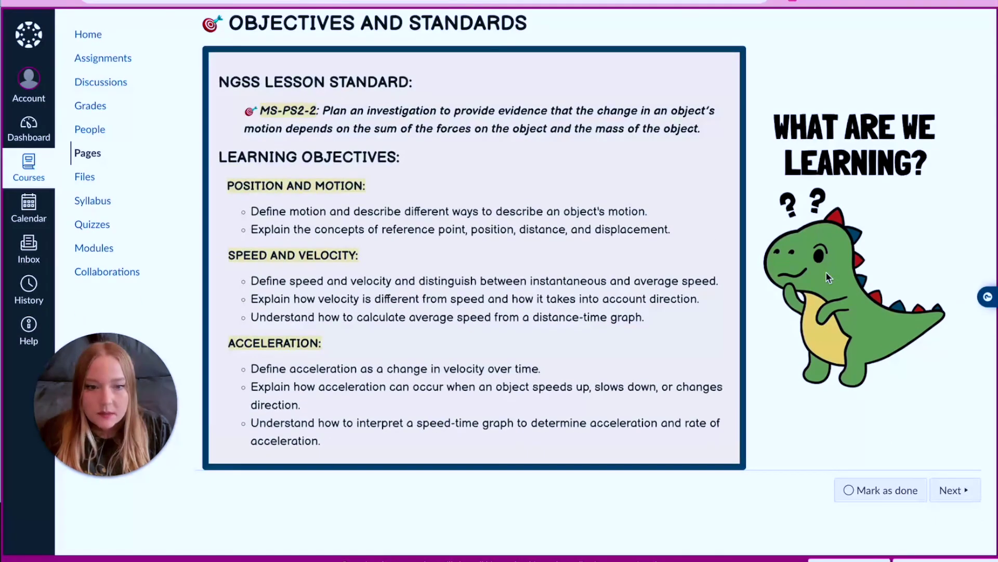
left_click(893, 488)
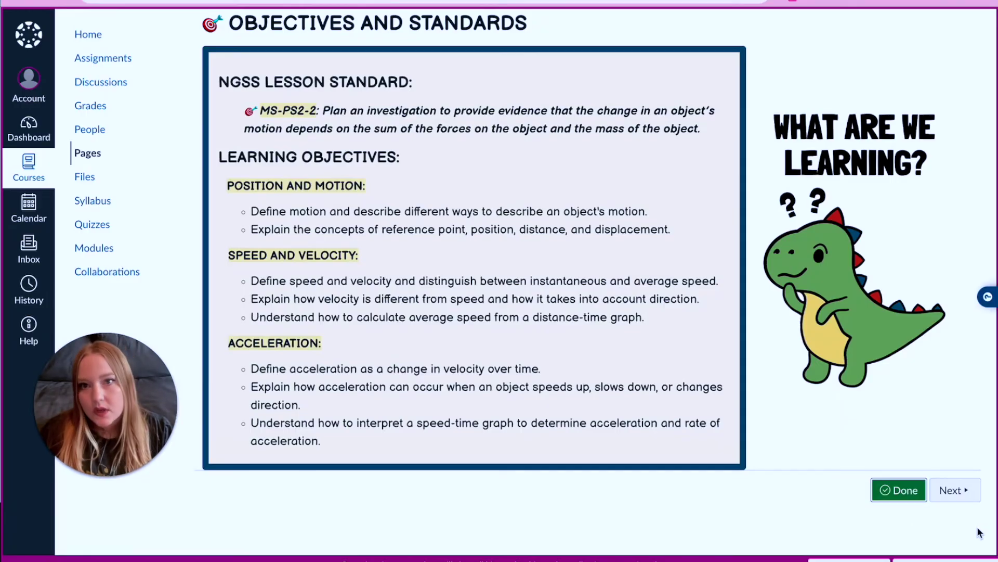
left_click(970, 499)
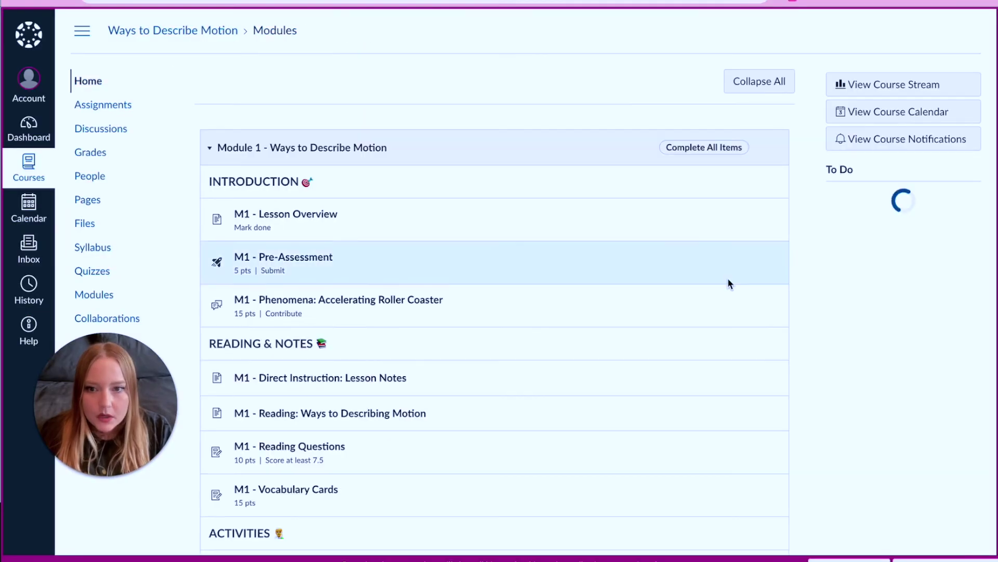
scroll(728, 283, "down", 6)
scroll(746, 348, "up", 5)
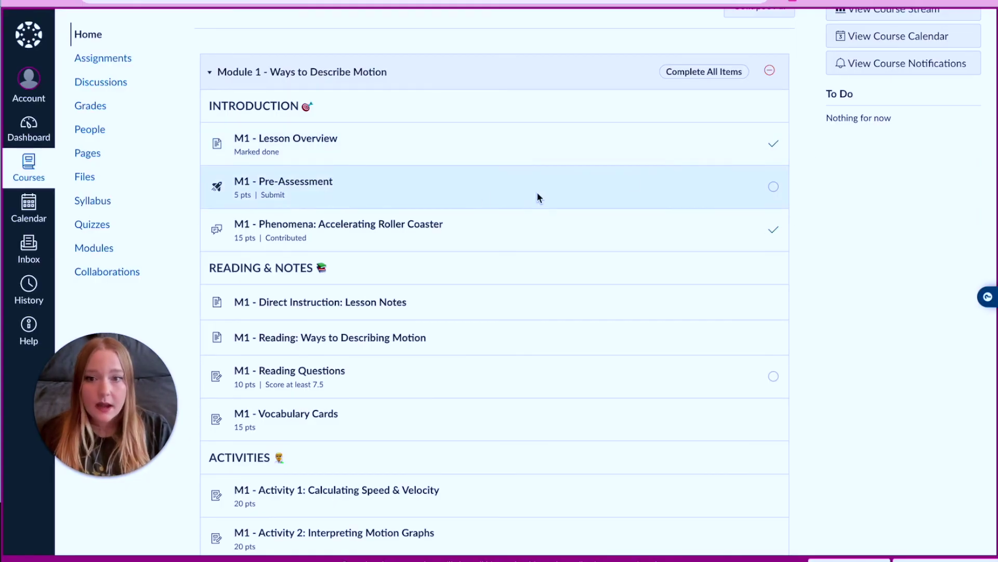
mouse_move(773, 378)
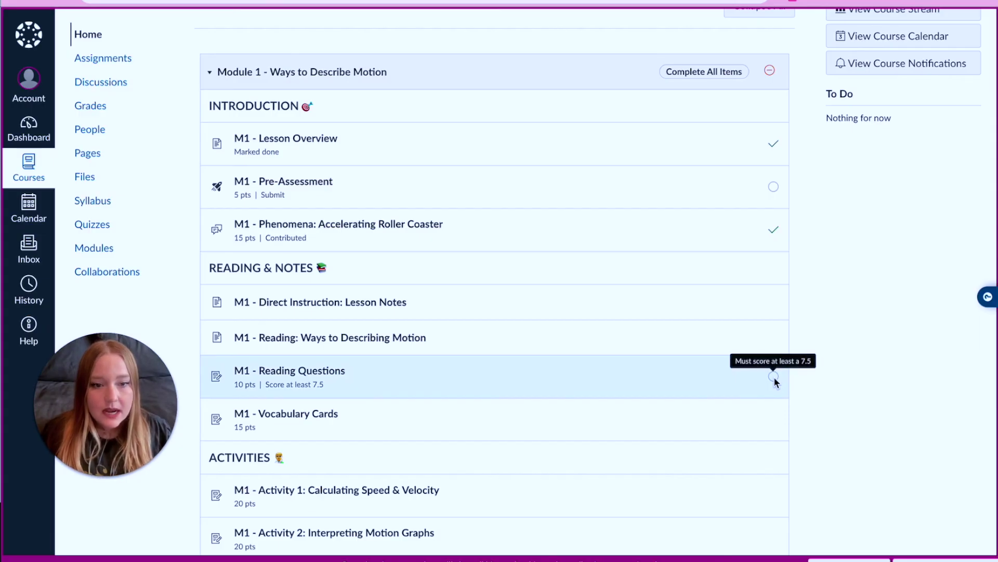